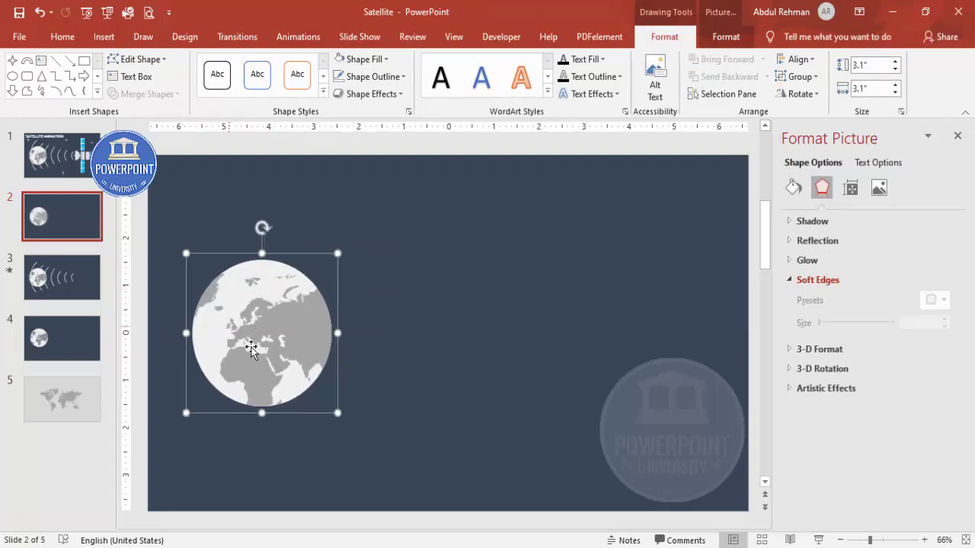
# Click the empty slide background to deselect the gray globe picture on slide 2
pyautogui.click(455, 327)
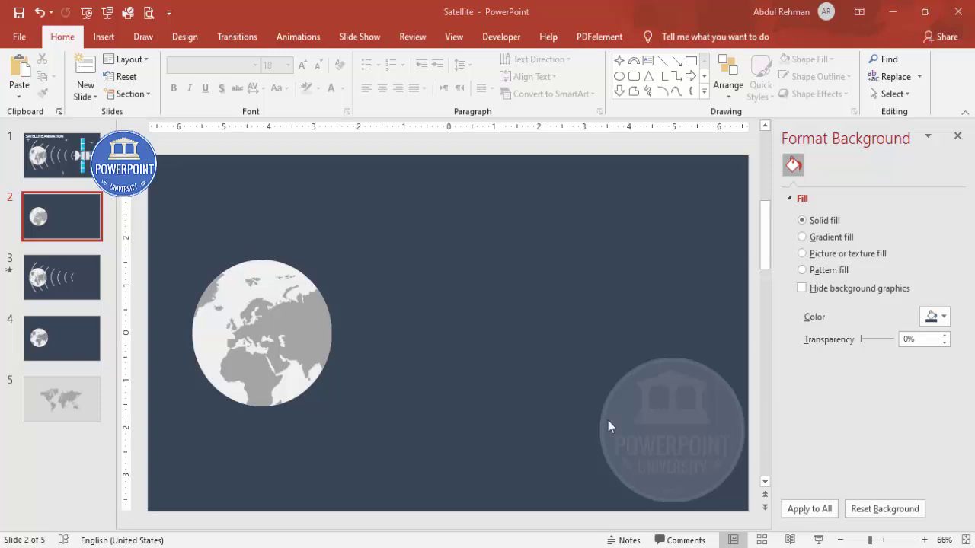
# Turn on the guides and draw an oval circle centred horizontally and vertically on the slide
pyautogui.click(454, 38)
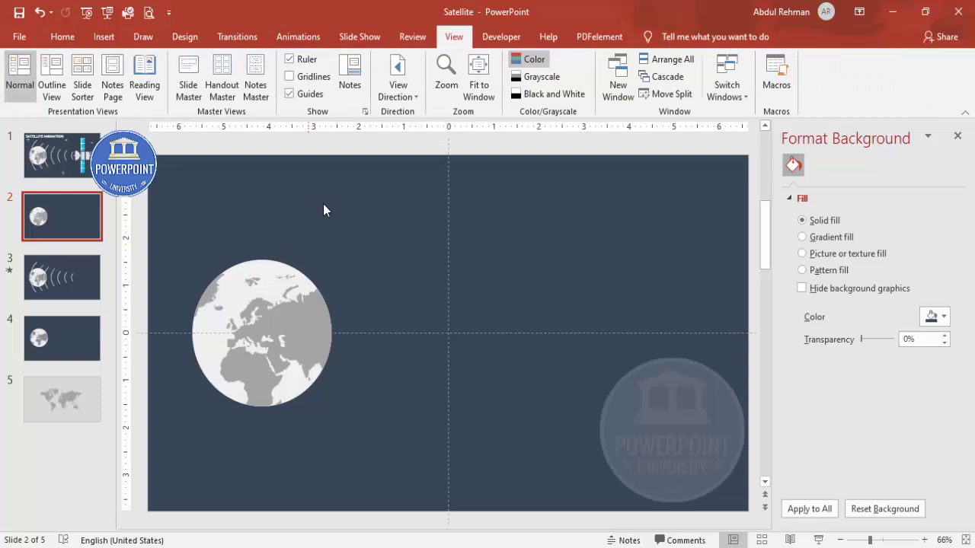
pyautogui.click(104, 36)
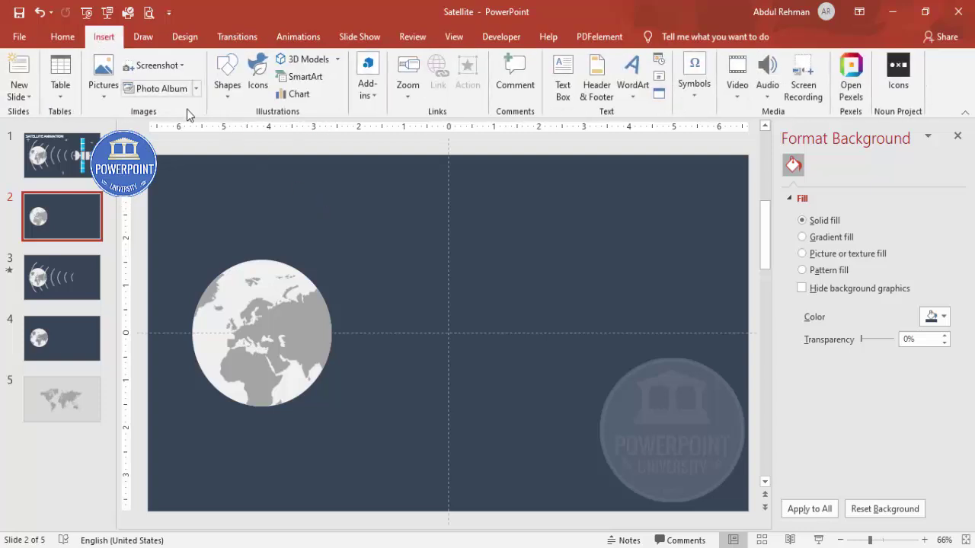
pyautogui.click(222, 92)
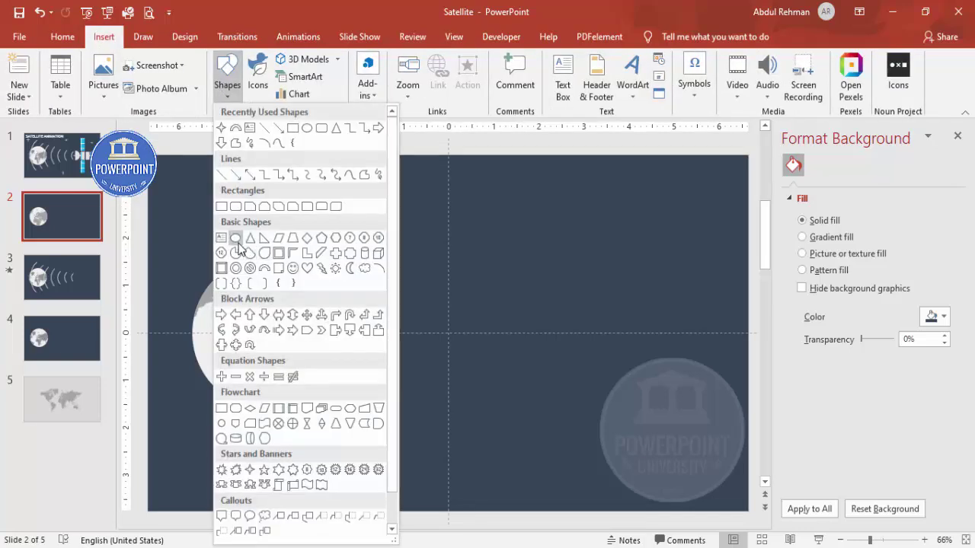
pyautogui.click(236, 239)
pyautogui.moveTo(404, 274); pyautogui.dragTo(468, 362)
pyautogui.moveTo(466, 317); pyautogui.dragTo(465, 335)
pyautogui.click(796, 58)
pyautogui.click(815, 96)
pyautogui.click(796, 59)
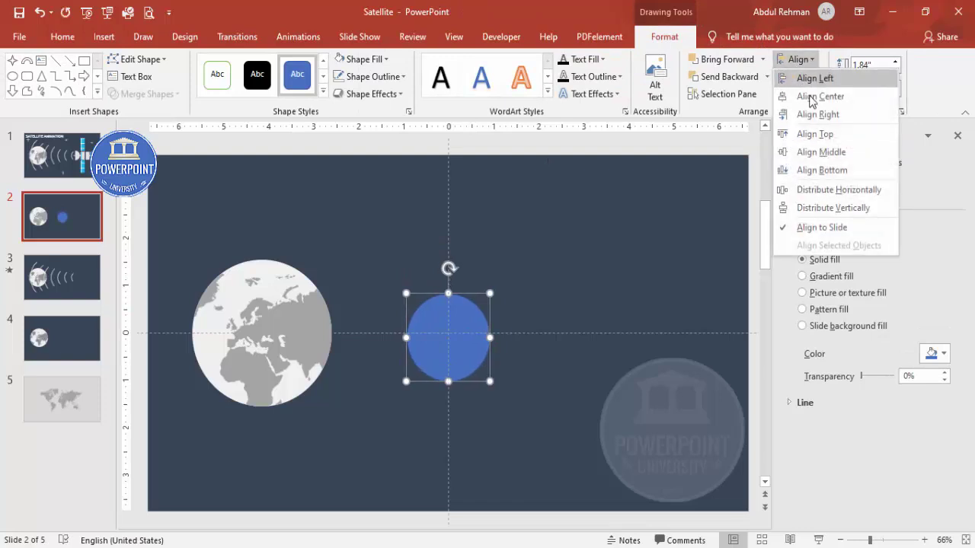
pyautogui.click(821, 151)
# Remove the circle's outline and fill it light grey
pyautogui.click(371, 76)
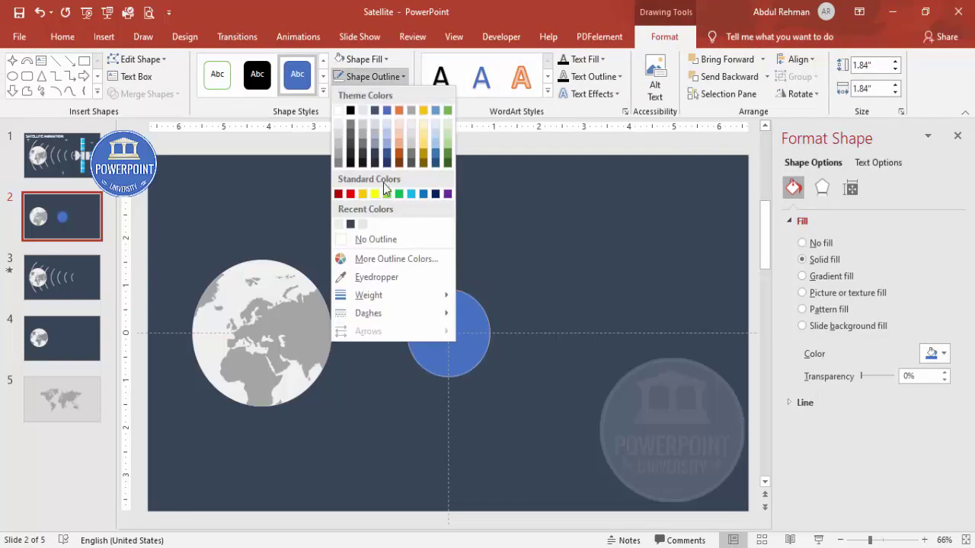
pyautogui.click(375, 239)
pyautogui.click(362, 59)
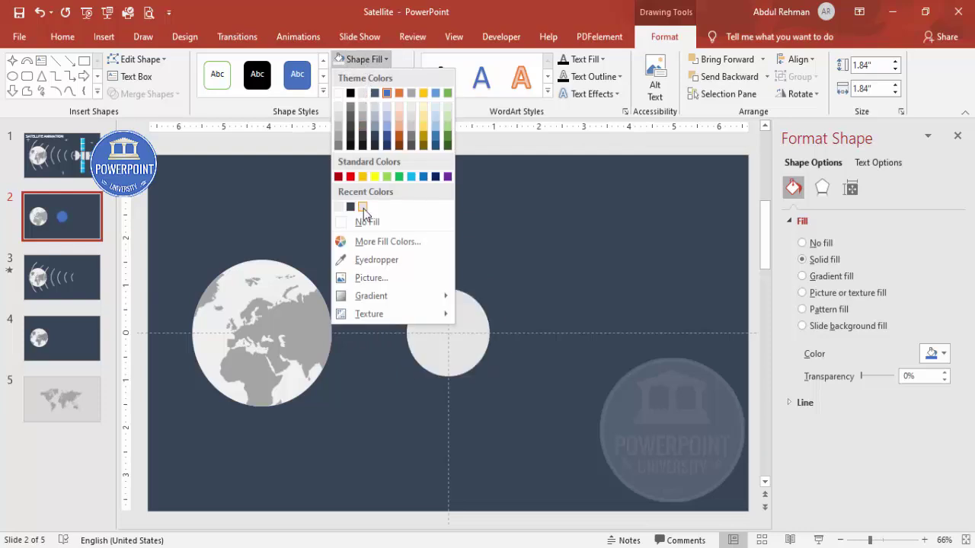
pyautogui.click(340, 207)
pyautogui.click(531, 251)
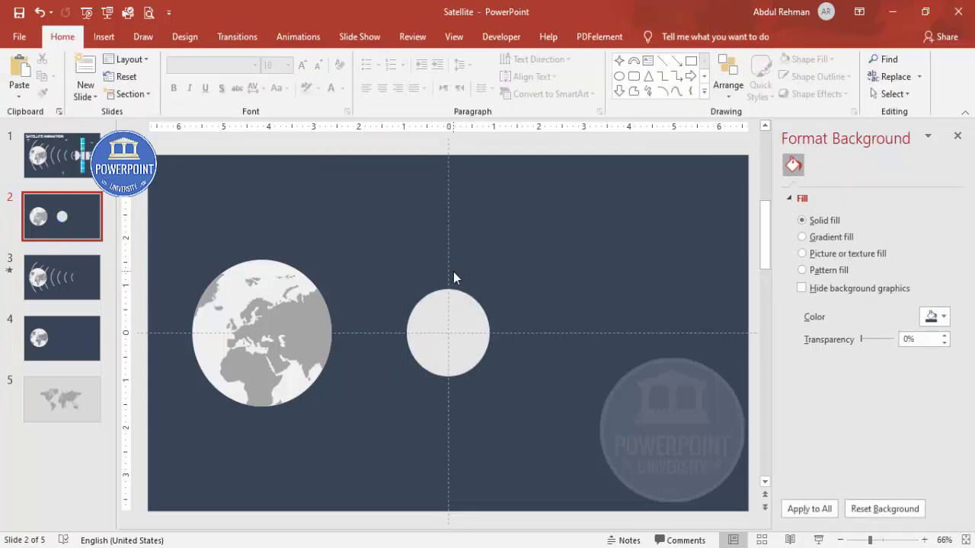
pyautogui.click(107, 38)
pyautogui.click(230, 92)
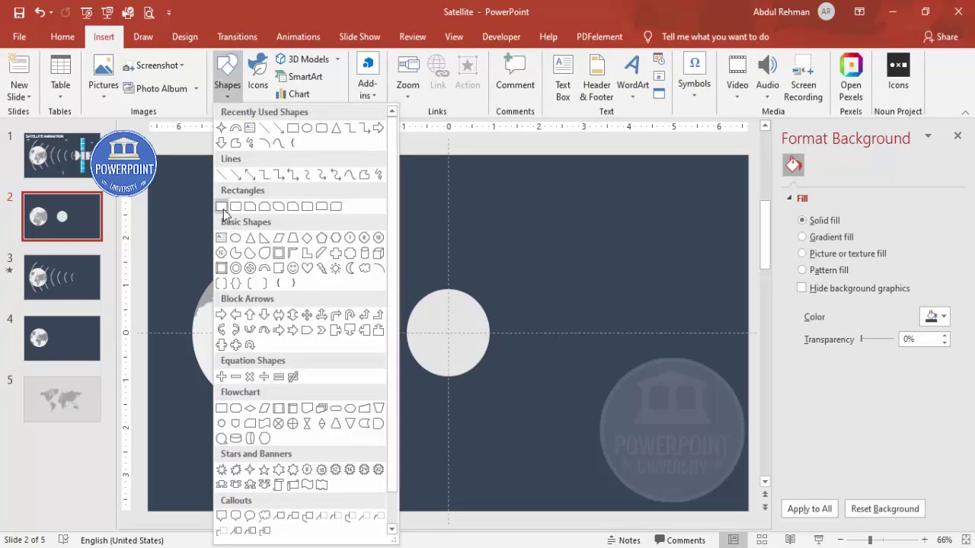
# Subtract a tall rectangle from the circle's left half and move the half circle onto the centre line
pyautogui.click(223, 208)
pyautogui.moveTo(366, 233); pyautogui.dragTo(448, 427)
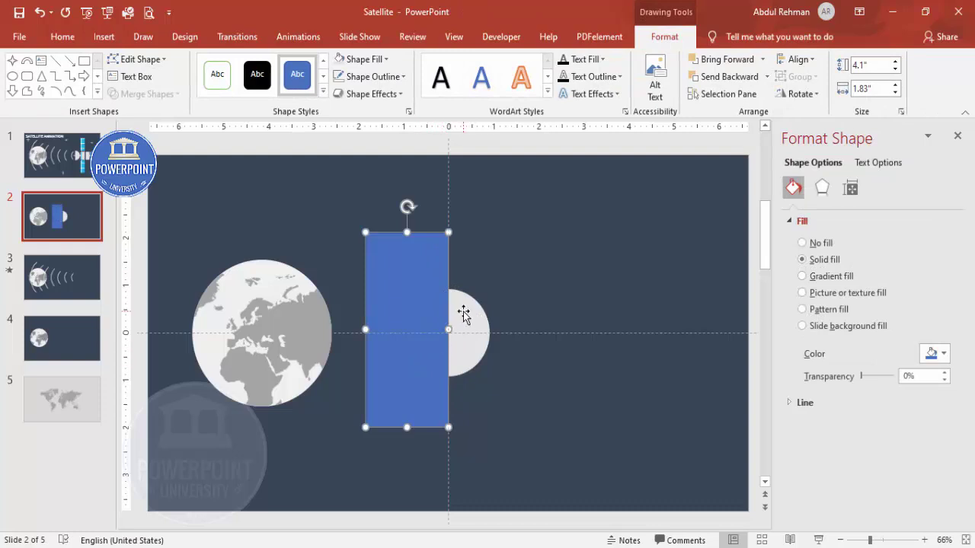
pyautogui.click(463, 314)
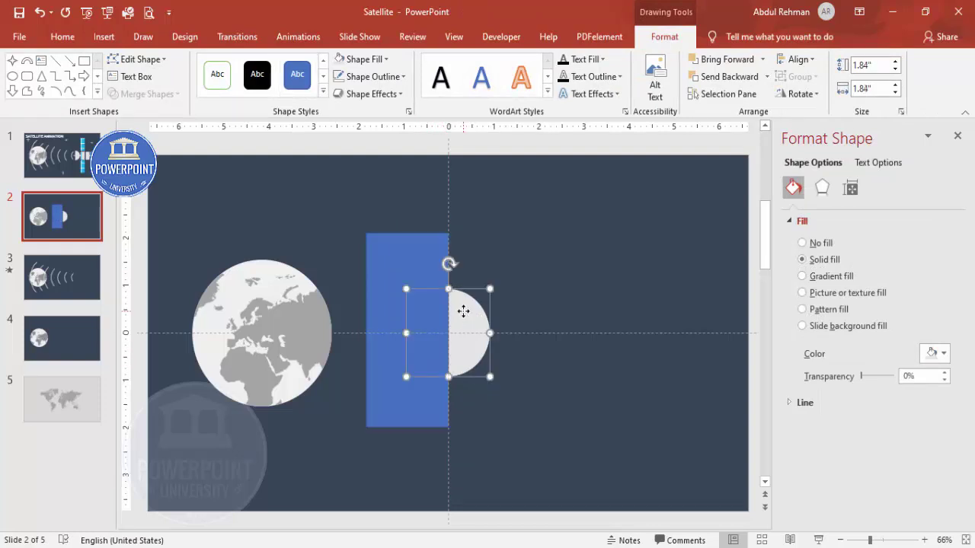
pyautogui.keyDown('shift'); pyautogui.click(402, 257); pyautogui.keyUp('shift')
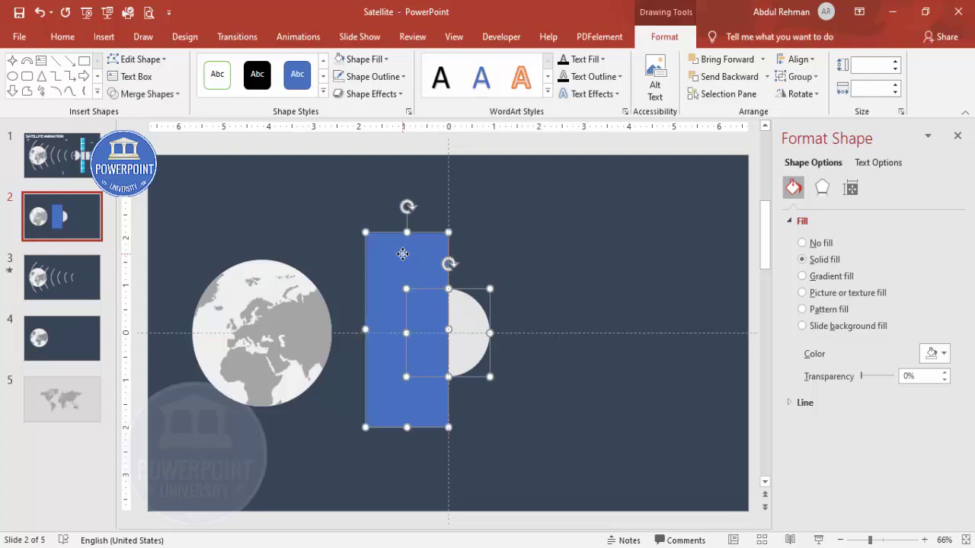
pyautogui.click(144, 93)
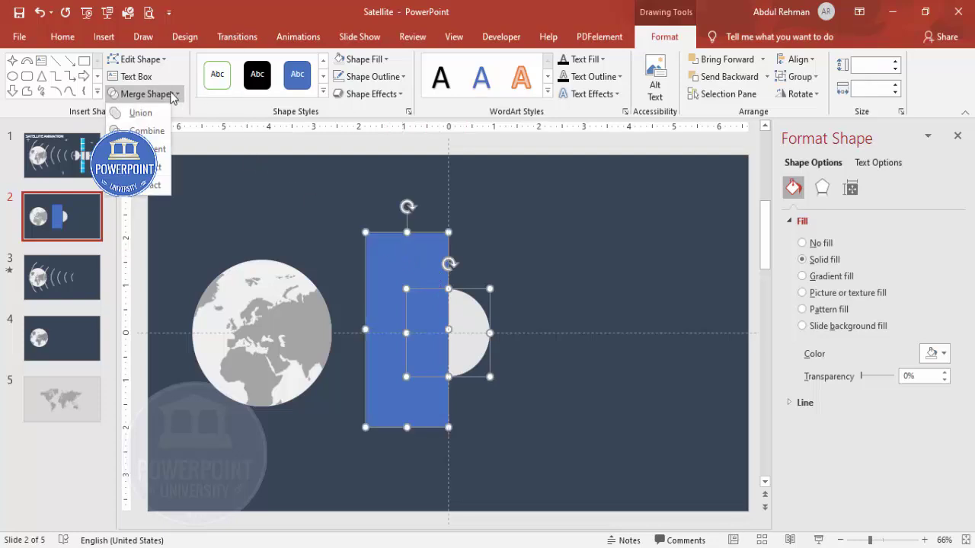
pyautogui.click(156, 187)
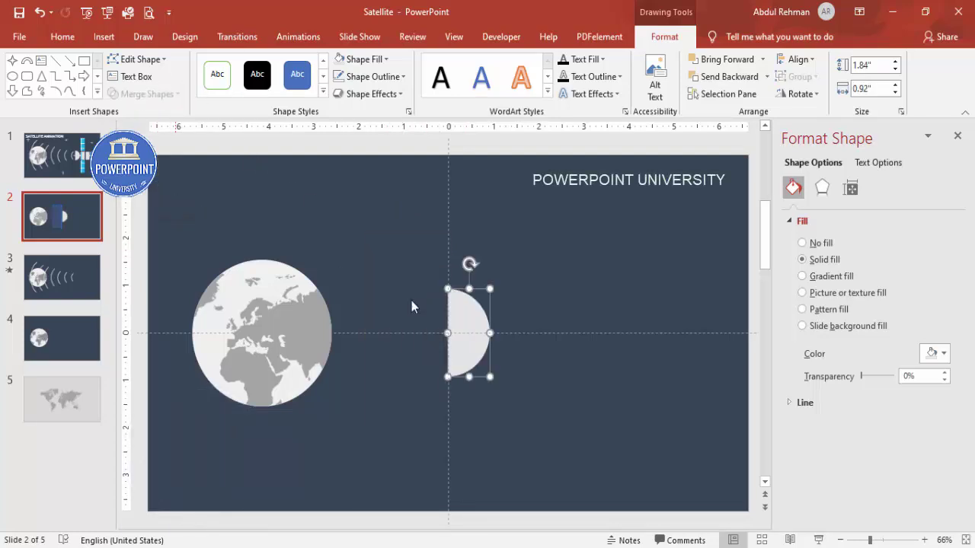
pyautogui.moveTo(472, 341); pyautogui.dragTo(431, 339)
pyautogui.click(515, 312)
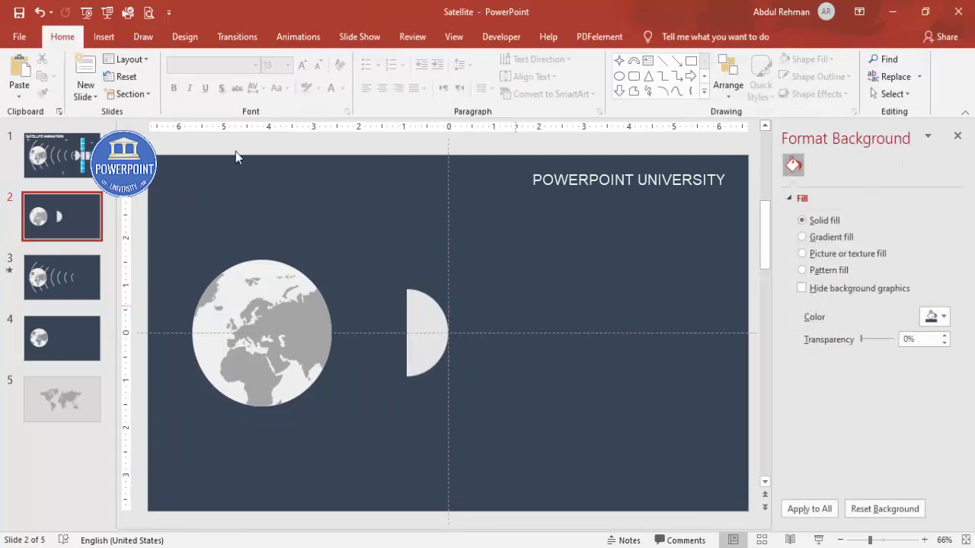
pyautogui.click(106, 42)
# Draw a small rectangle right of the dish with no outline and a light grey fill
pyautogui.click(231, 97)
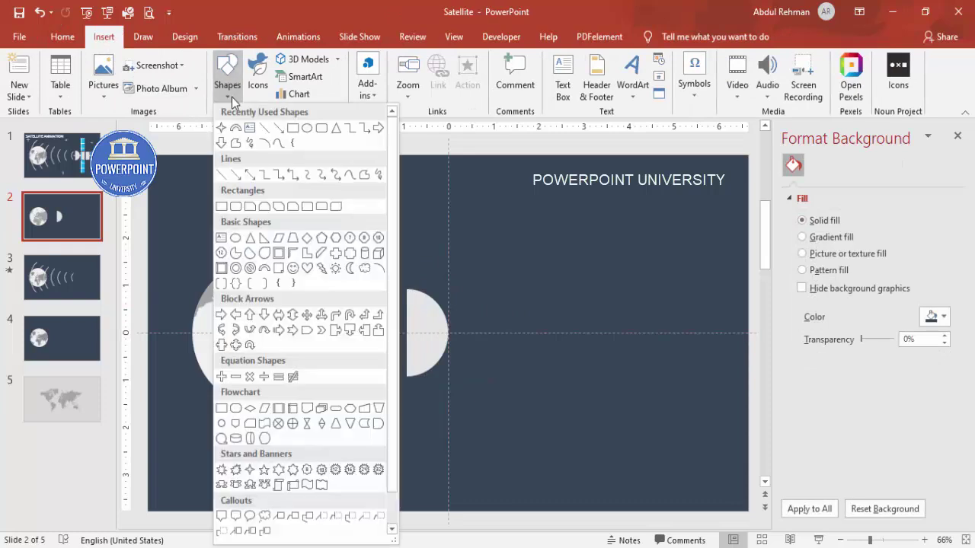
pyautogui.click(222, 207)
pyautogui.moveTo(465, 285)
pyautogui.mouseDown()
pyautogui.moveTo(476, 352)
pyautogui.moveTo(496, 360)
pyautogui.mouseUp()
pyautogui.moveTo(487, 312); pyautogui.dragTo(483, 322)
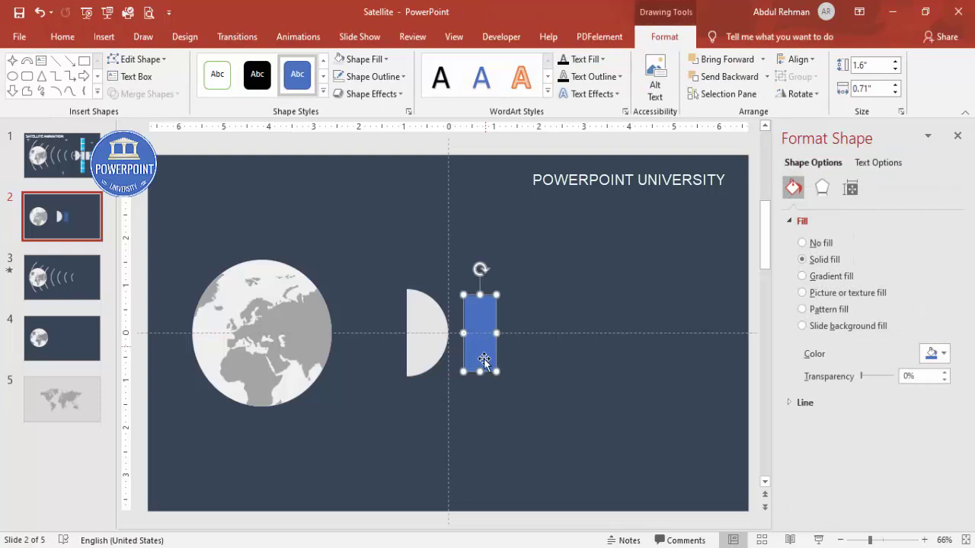
pyautogui.moveTo(480, 372); pyautogui.dragTo(479, 374)
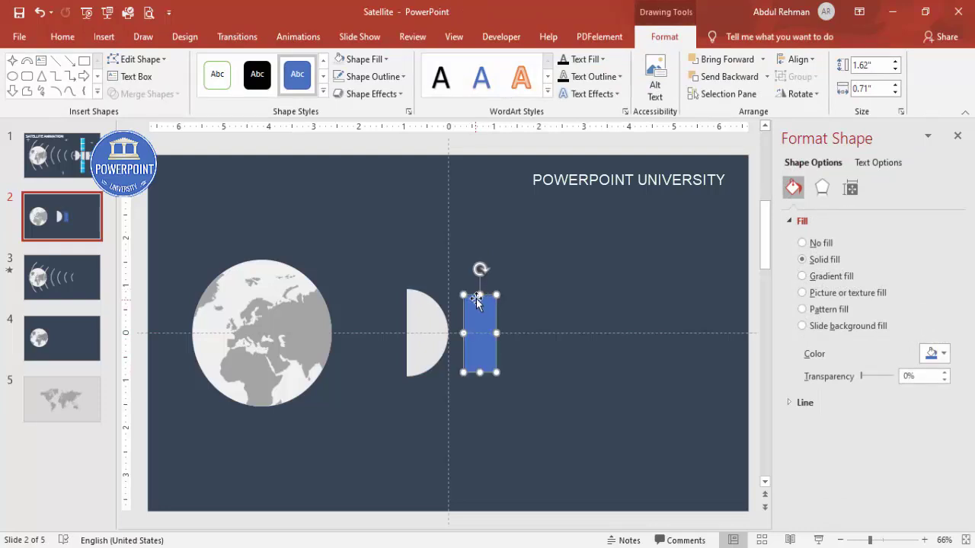
pyautogui.moveTo(494, 332); pyautogui.dragTo(505, 332)
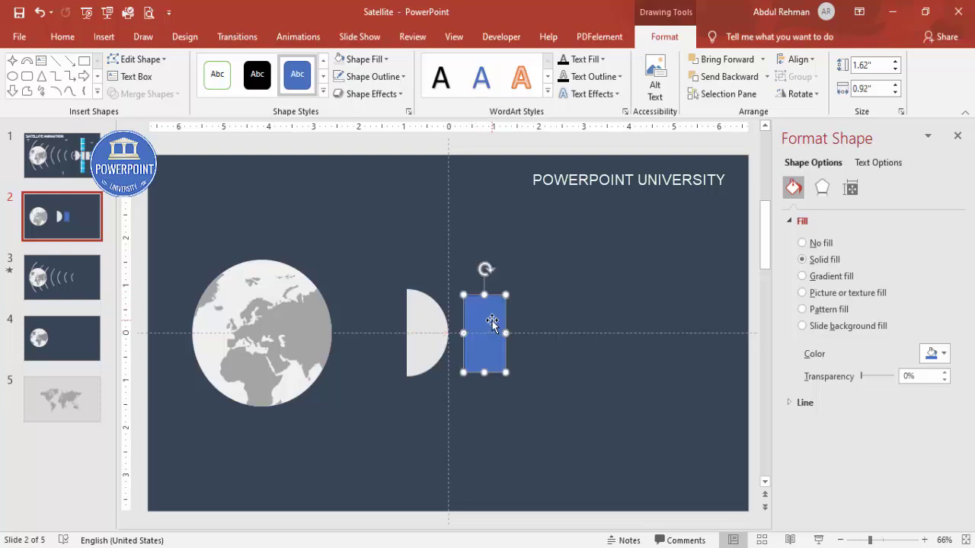
pyautogui.click(373, 76)
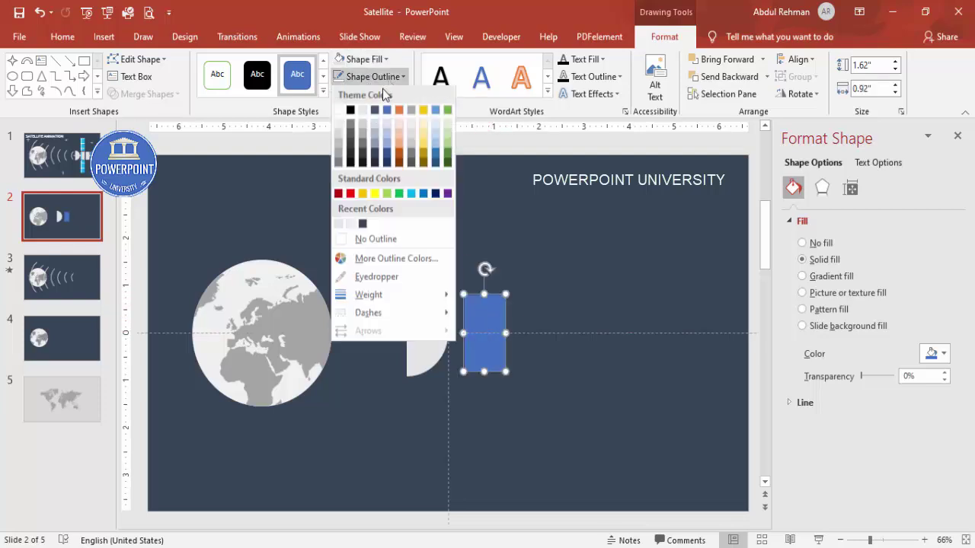
pyautogui.click(385, 234)
pyautogui.click(364, 60)
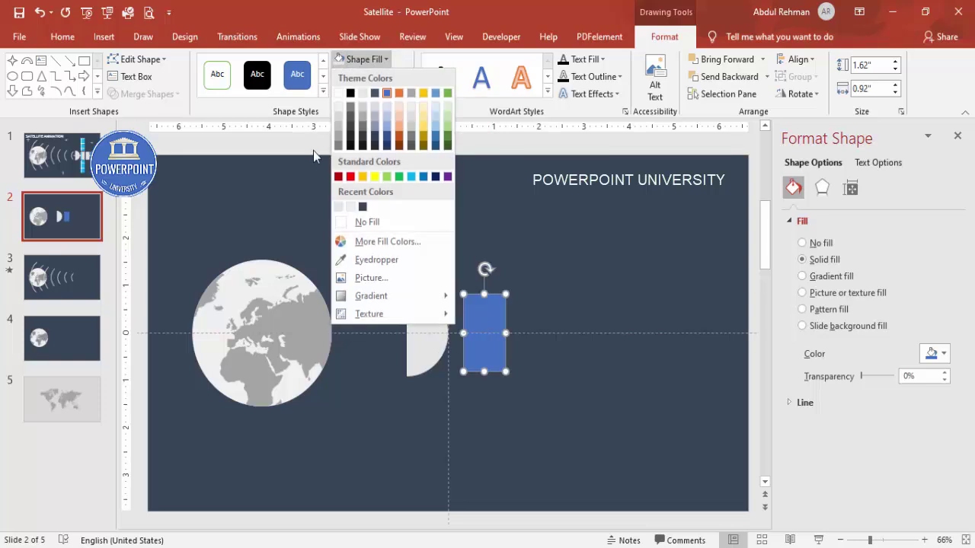
pyautogui.click(338, 208)
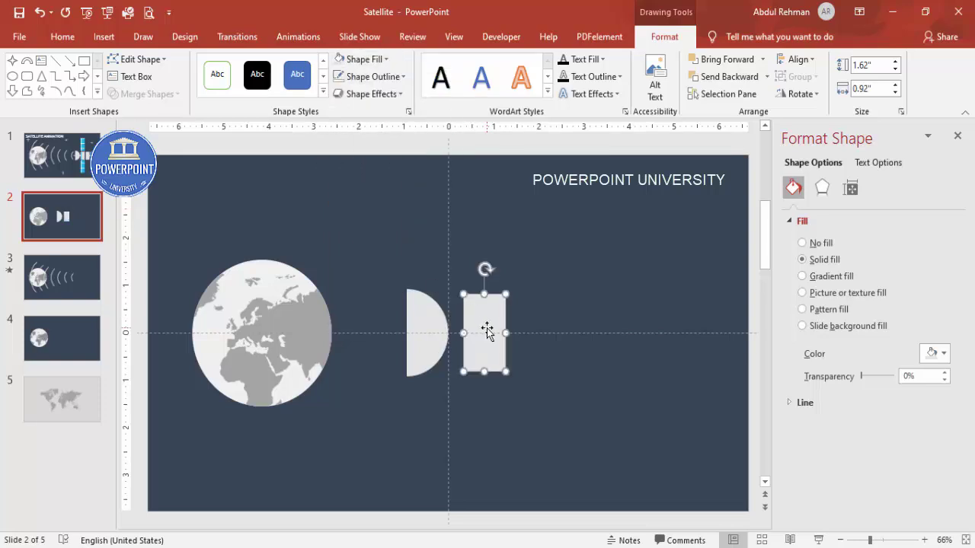
# Copy the rectangle into a thin connecting bar, nudge the body module against it, and resize it
pyautogui.hotkey('ctrl', 'Left')
pyautogui.hotkey('ctrl', 'Left')
pyautogui.hotkey('ctrl', 'Left')
pyautogui.hotkey('ctrl', 'Left')
pyautogui.hotkey('ctrl', 'Left')
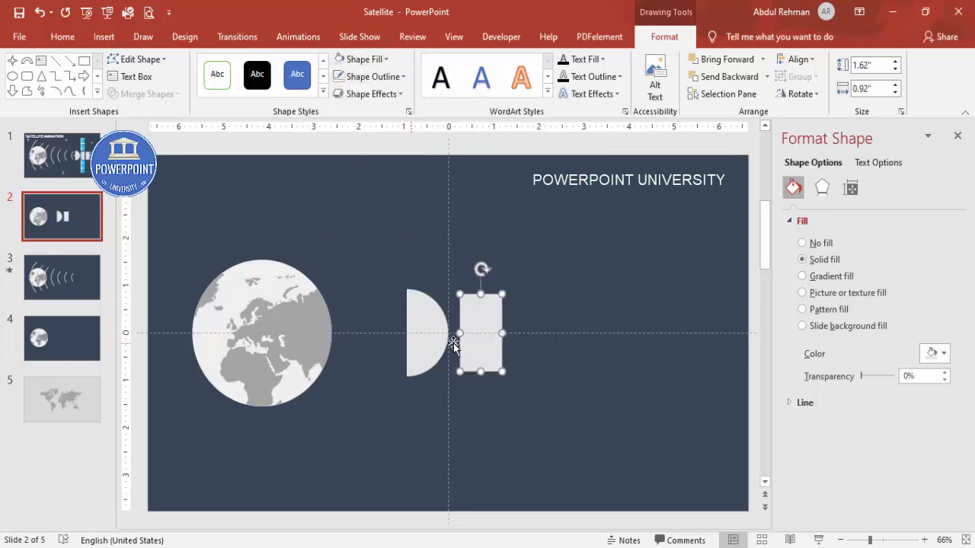
pyautogui.moveTo(481, 320); pyautogui.dragTo(452, 332)
pyautogui.click(494, 326)
pyautogui.hotkey('ctrl', 'Left')
pyautogui.hotkey('ctrl', 'Left')
pyautogui.hotkey('ctrl', 'Left')
pyautogui.hotkey('ctrl', 'Left')
pyautogui.hotkey('ctrl', 'Left')
pyautogui.hotkey('ctrl', 'Left')
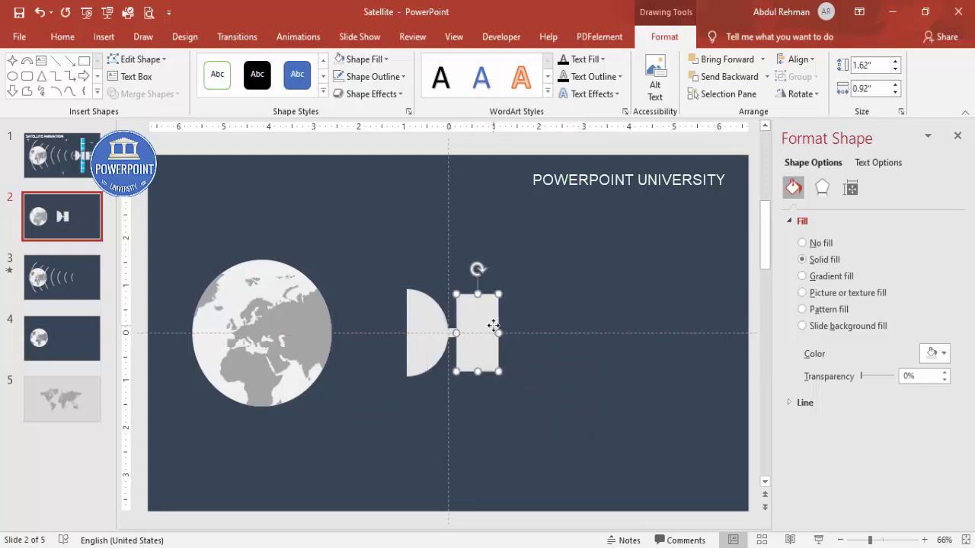
pyautogui.hotkey('ctrl', 'Left')
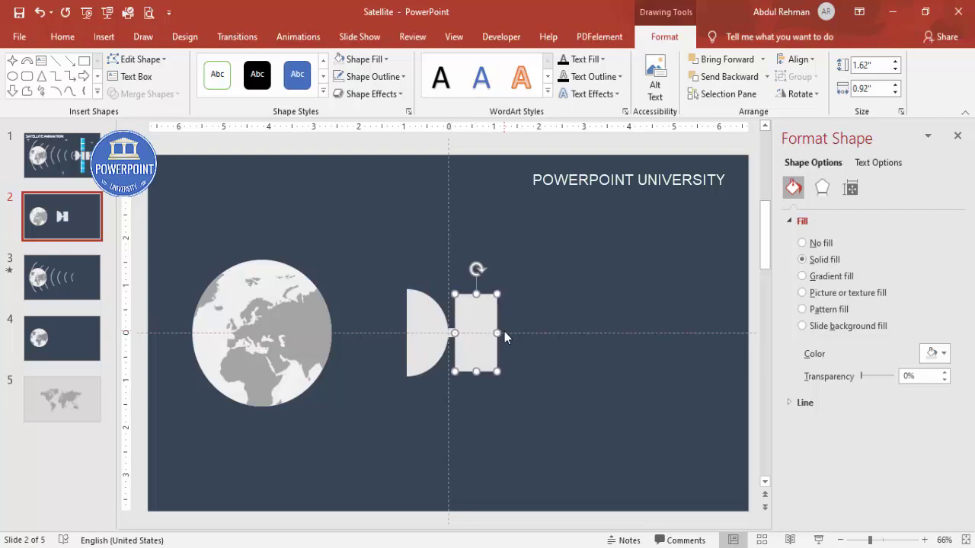
pyautogui.click(540, 311)
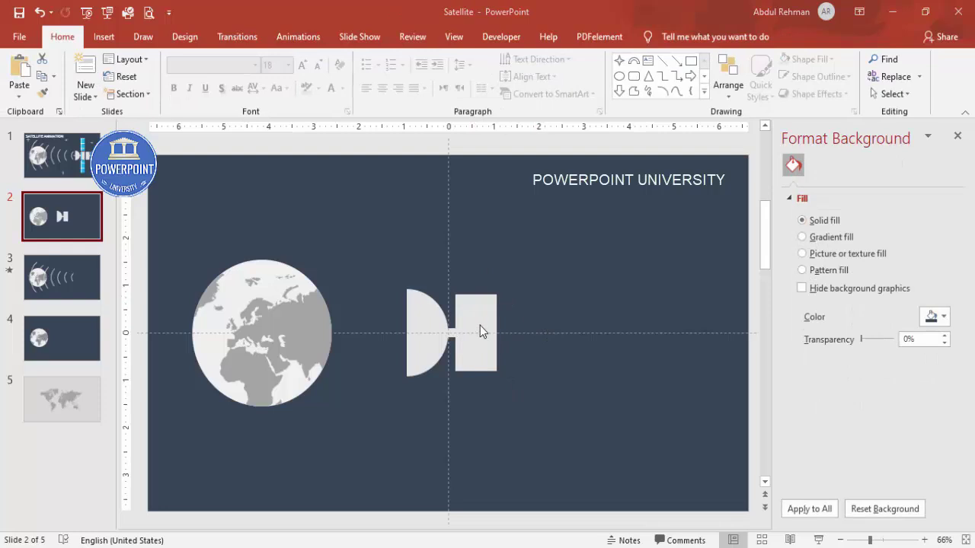
pyautogui.click(482, 332)
pyautogui.moveTo(493, 333); pyautogui.dragTo(481, 251)
# Stretch the copied panel taller above the satellite body
pyautogui.click(541, 303)
pyautogui.click(486, 312)
pyautogui.moveTo(473, 210); pyautogui.dragTo(473, 184)
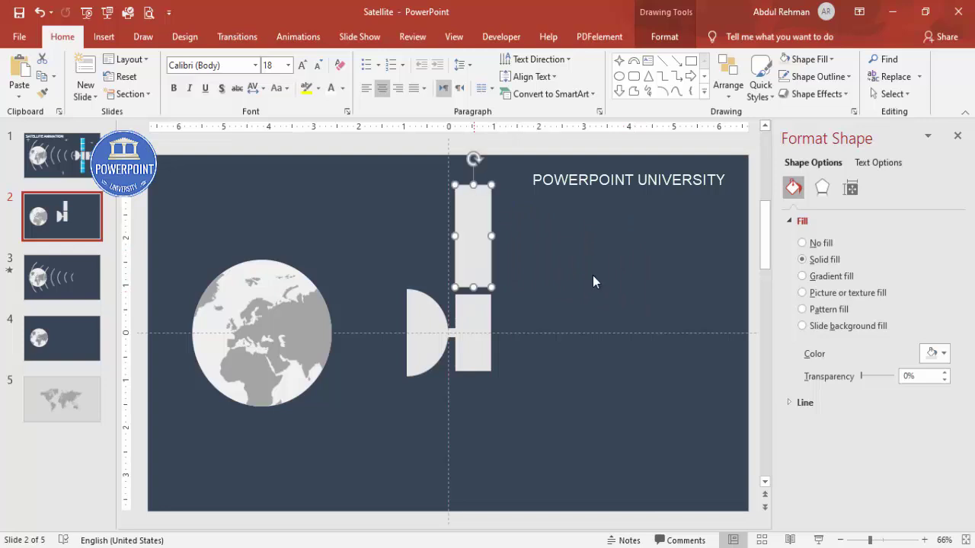
# Give the upper panel a Large grid pattern fill with a light blue background
pyautogui.click(829, 310)
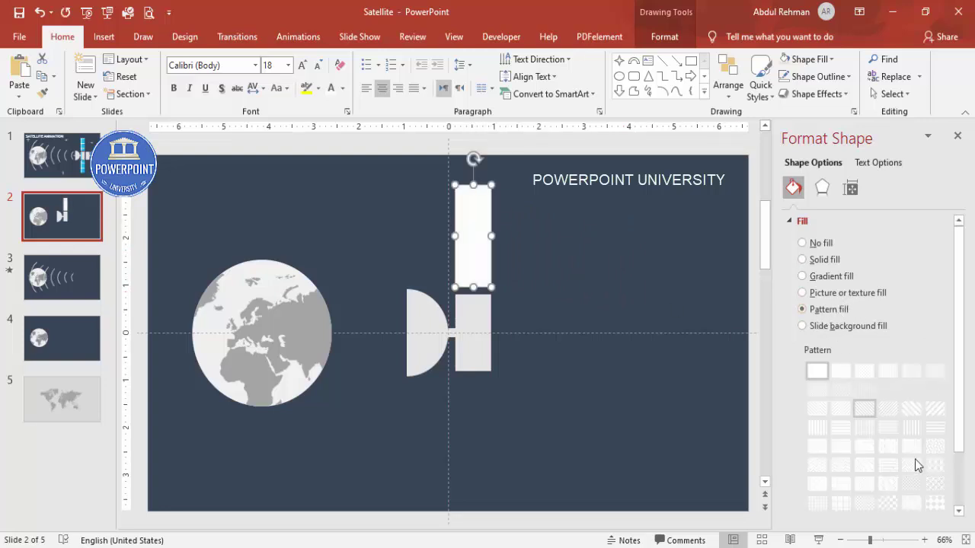
pyautogui.moveTo(964, 434); pyautogui.dragTo(964, 524)
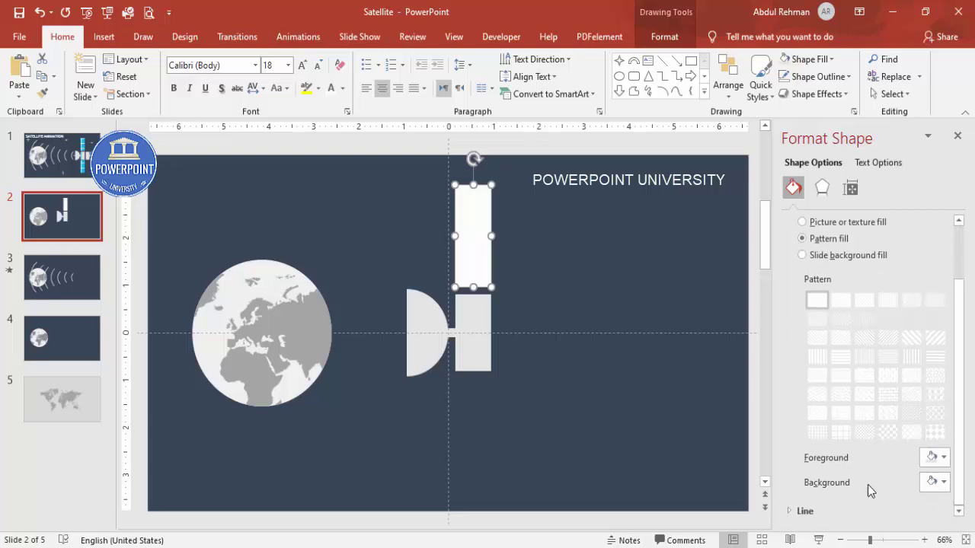
pyautogui.click(934, 481)
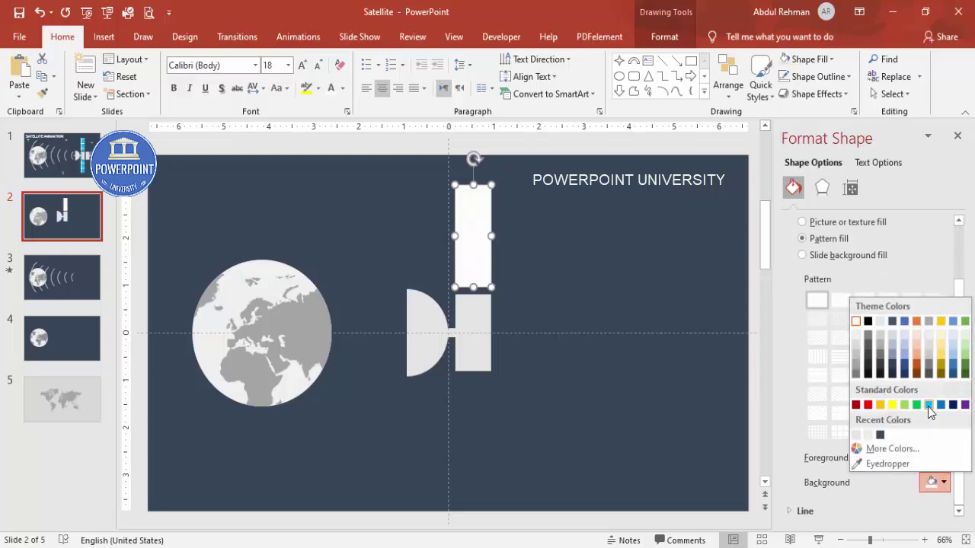
pyautogui.click(929, 411)
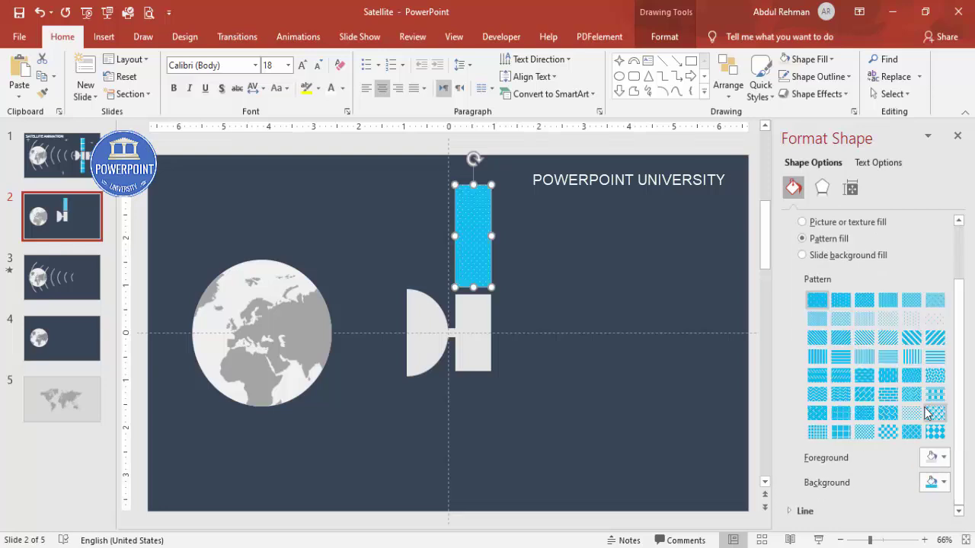
pyautogui.click(840, 432)
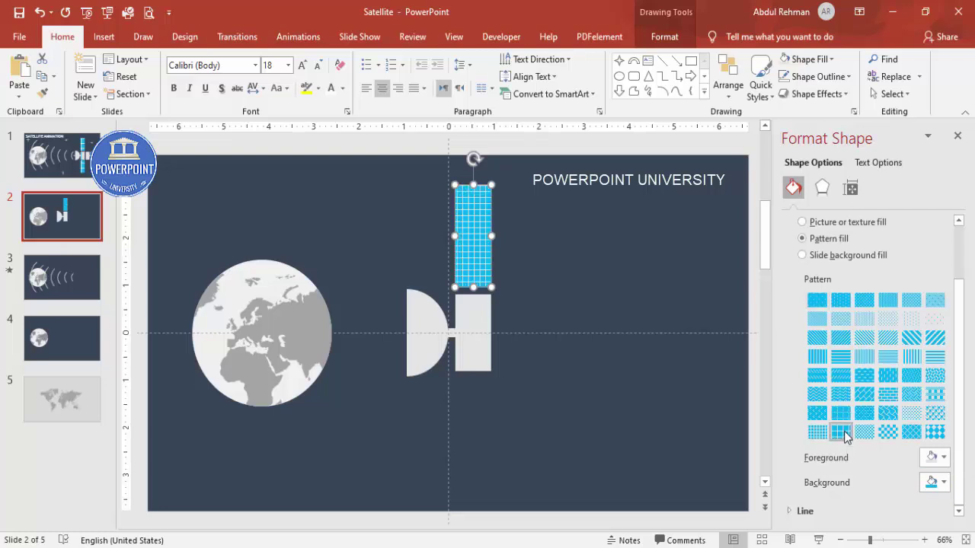
pyautogui.click(929, 461)
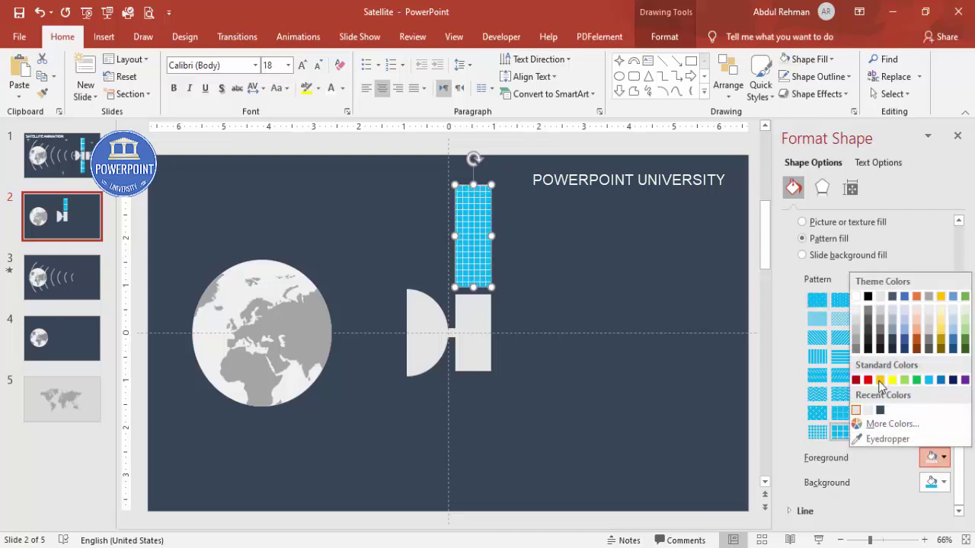
pyautogui.click(854, 294)
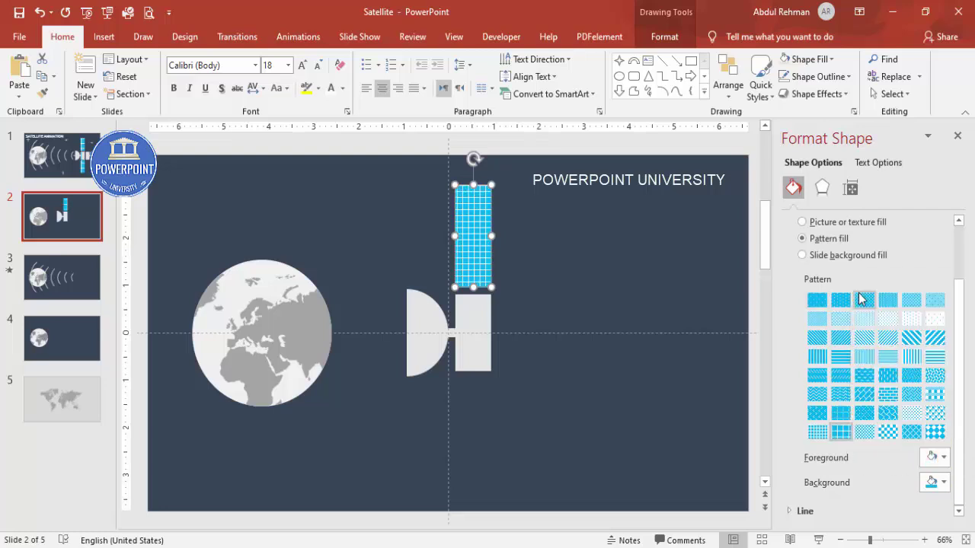
pyautogui.click(504, 288)
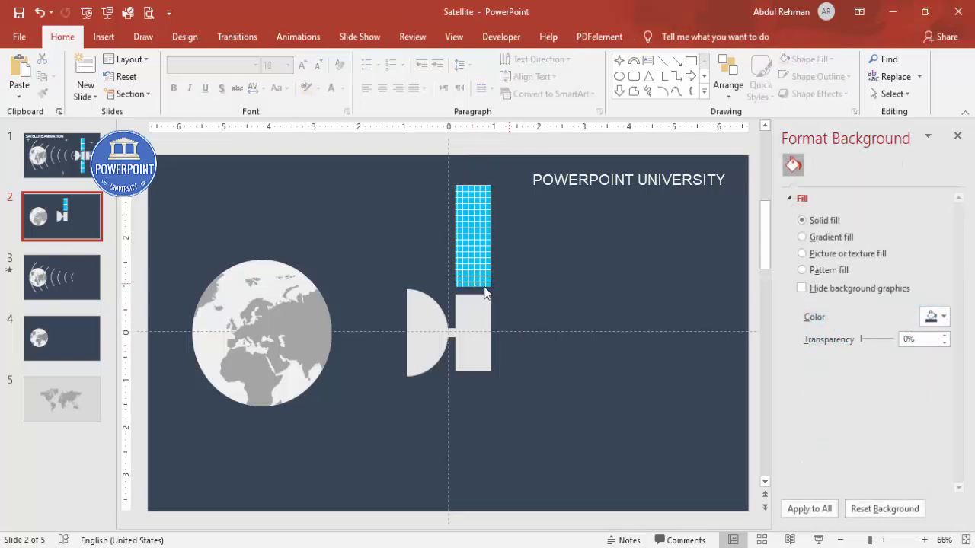
# Position two small grey connector pieces between the grid panel and the body
pyautogui.click(461, 336)
pyautogui.moveTo(463, 336)
pyautogui.mouseDown()
pyautogui.moveTo(553, 296)
pyautogui.moveTo(542, 313)
pyautogui.mouseUp()
pyautogui.press('Delete')
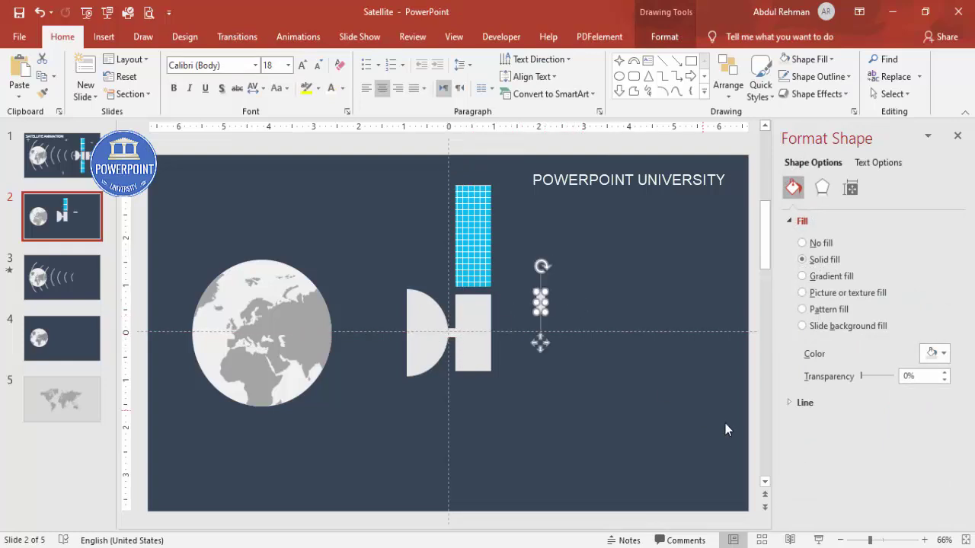
pyautogui.click(900, 539)
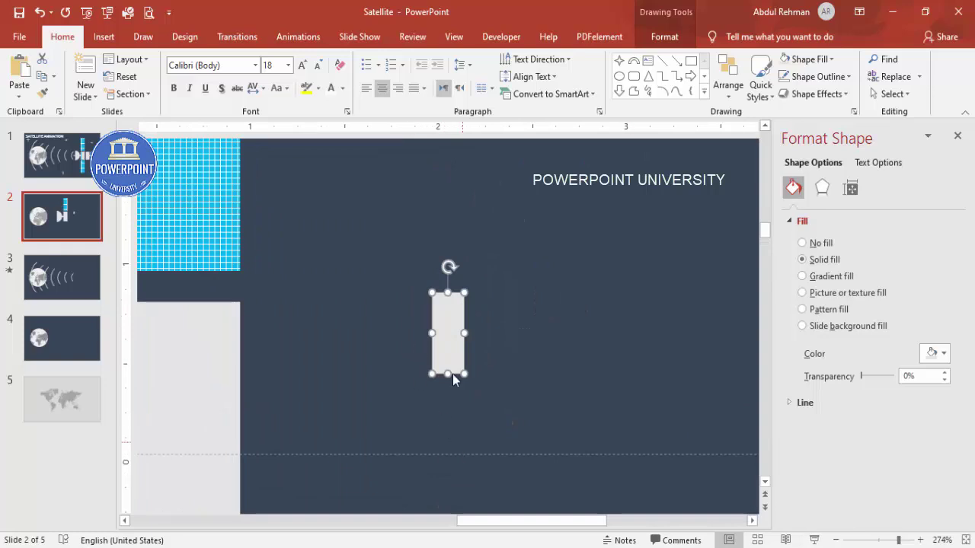
pyautogui.moveTo(431, 333); pyautogui.dragTo(205, 287)
pyautogui.click(963, 540)
pyautogui.click(485, 284)
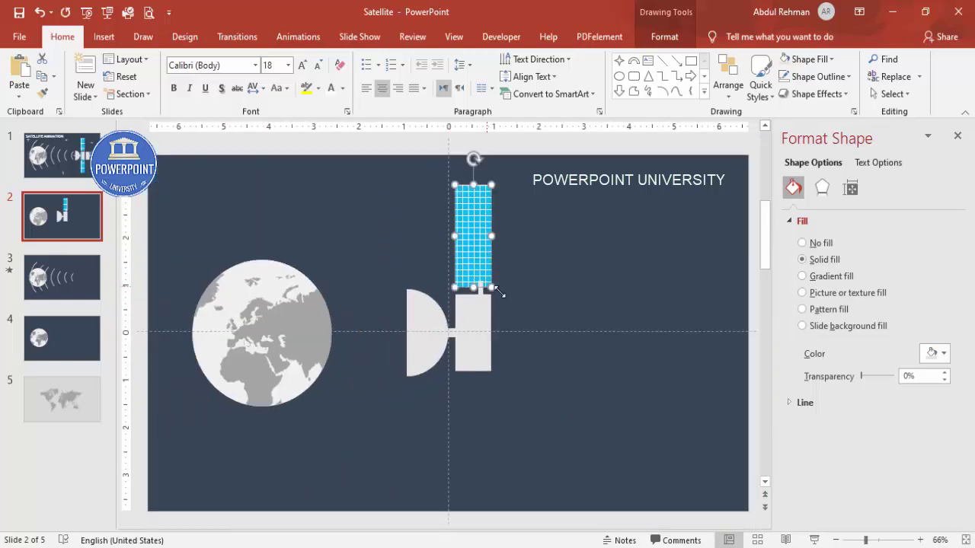
pyautogui.click(481, 291)
pyautogui.click(478, 291)
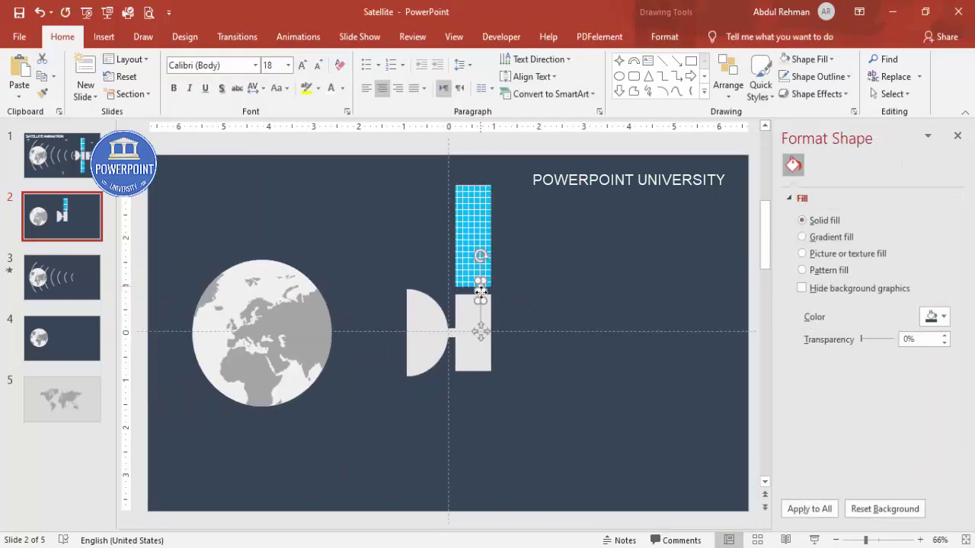
pyautogui.moveTo(865, 540); pyautogui.dragTo(881, 540)
pyautogui.moveTo(451, 323); pyautogui.dragTo(430, 323)
# Bring the grid panel to the front and group the two connector pieces with Ctrl+G
pyautogui.click(469, 306)
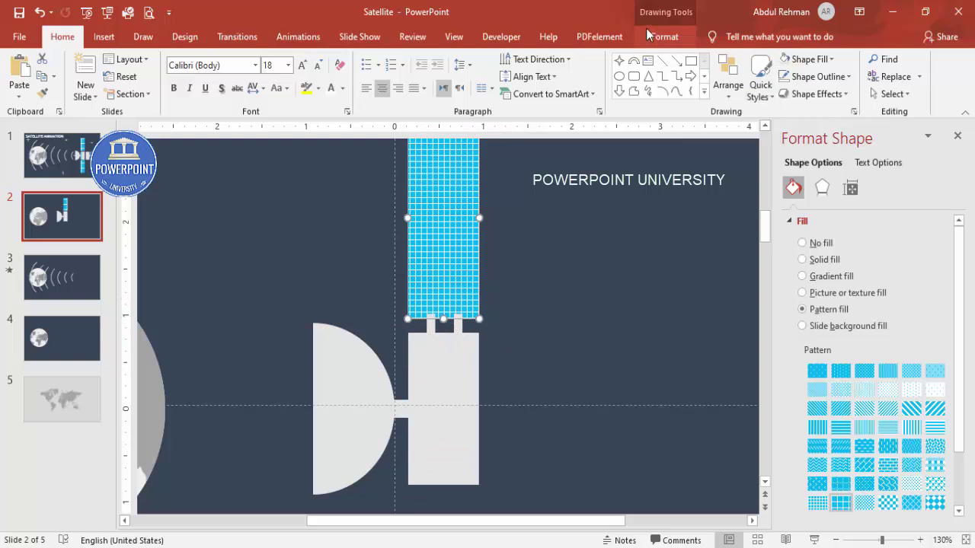
pyautogui.click(662, 37)
pyautogui.click(762, 59)
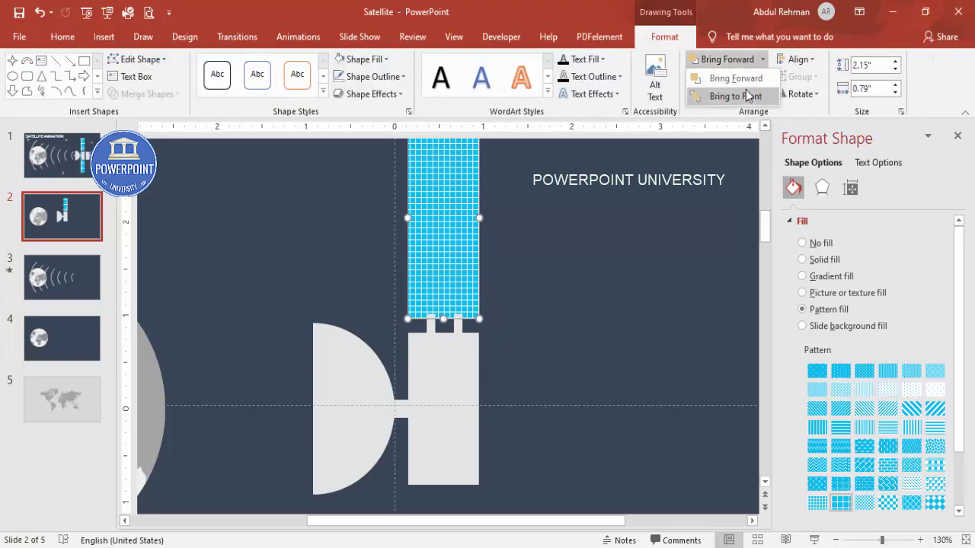
pyautogui.click(740, 95)
pyautogui.moveTo(367, 280); pyautogui.dragTo(500, 359)
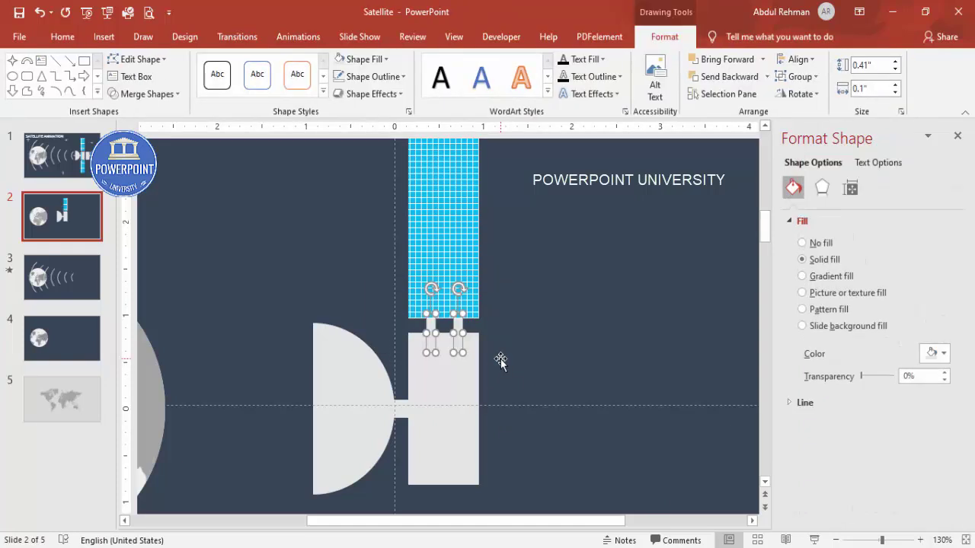
pyautogui.hotkey('ctrl', 'g')
pyautogui.click(959, 540)
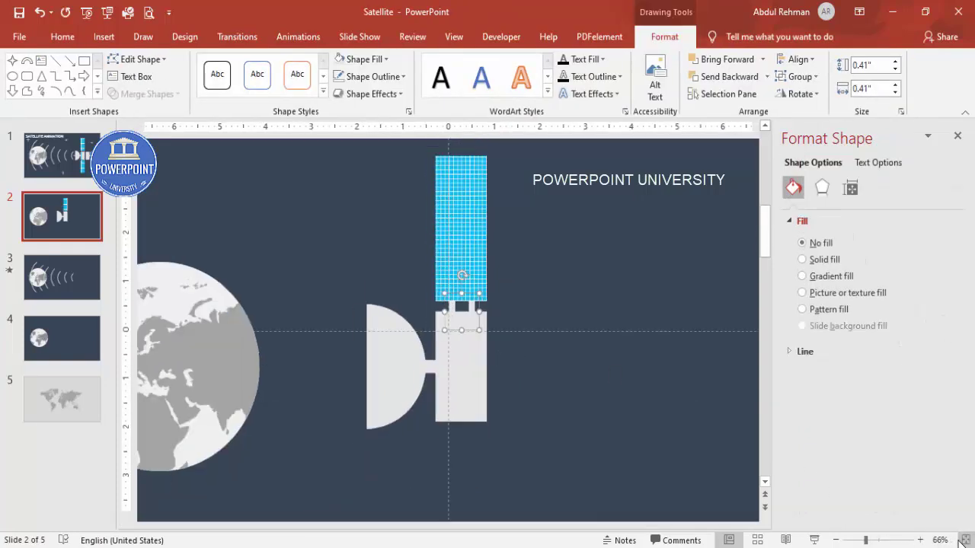
pyautogui.click(606, 224)
pyautogui.click(471, 214)
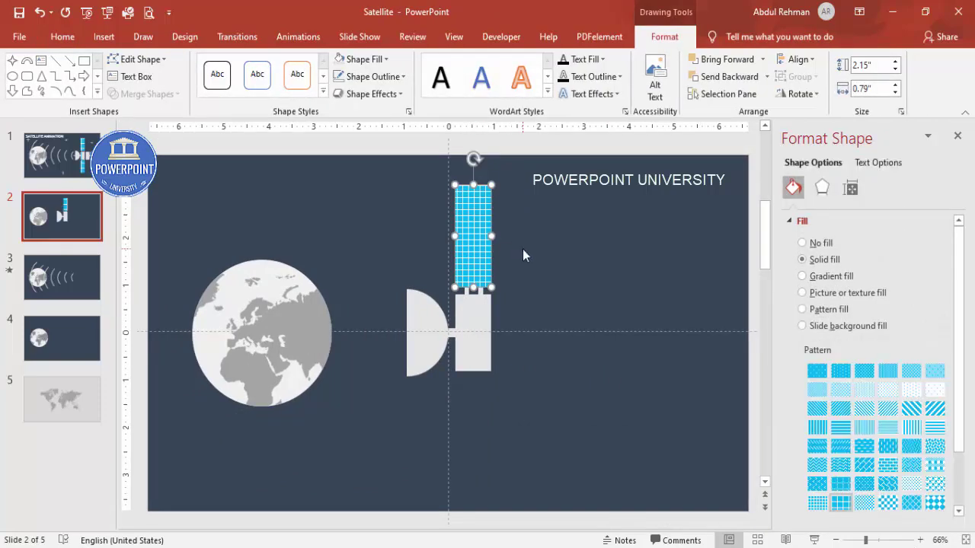
# Copy the grid panel below the body and a copy of the connector group to the body's bottom
pyautogui.moveTo(476, 234); pyautogui.dragTo(477, 421)
pyautogui.click(479, 288)
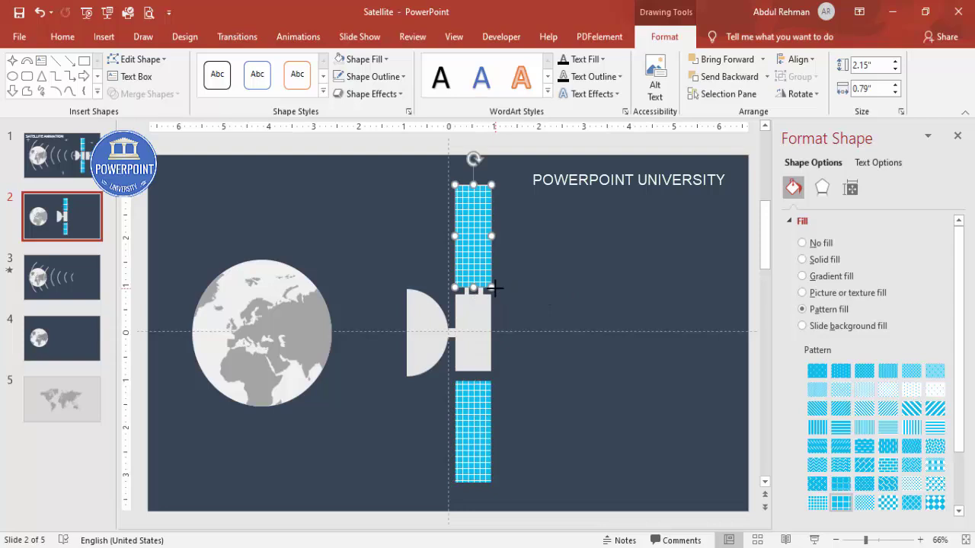
pyautogui.click(544, 263)
pyautogui.click(472, 297)
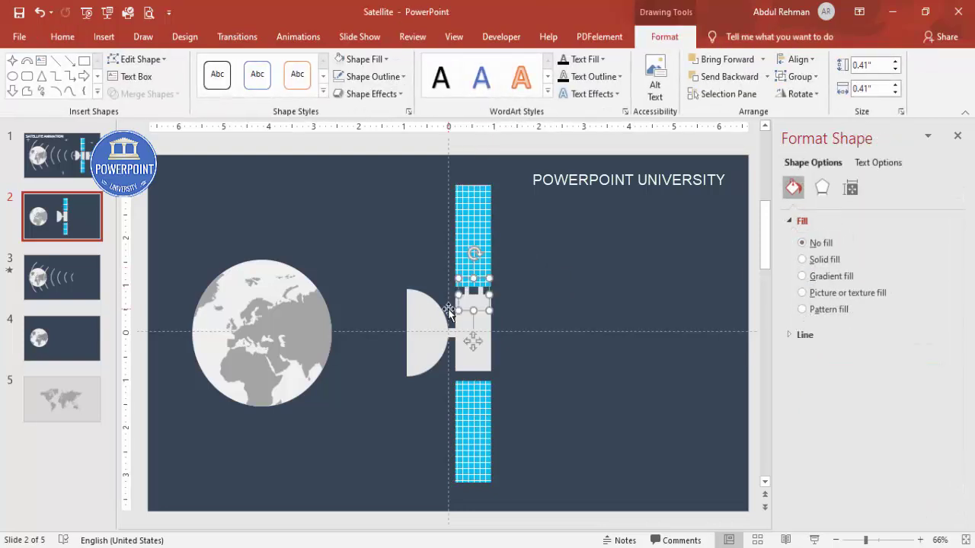
pyautogui.moveTo(485, 308); pyautogui.dragTo(485, 329)
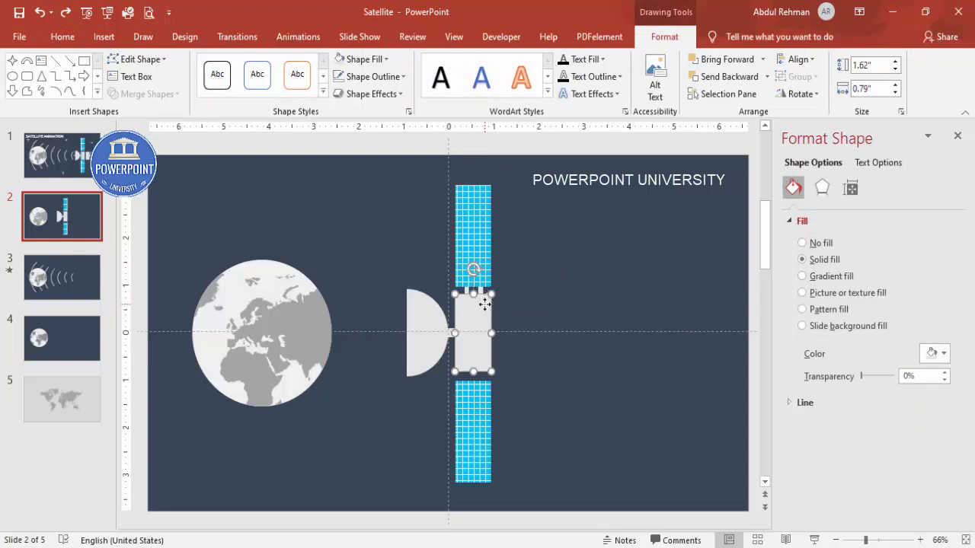
pyautogui.click(530, 324)
pyautogui.click(477, 298)
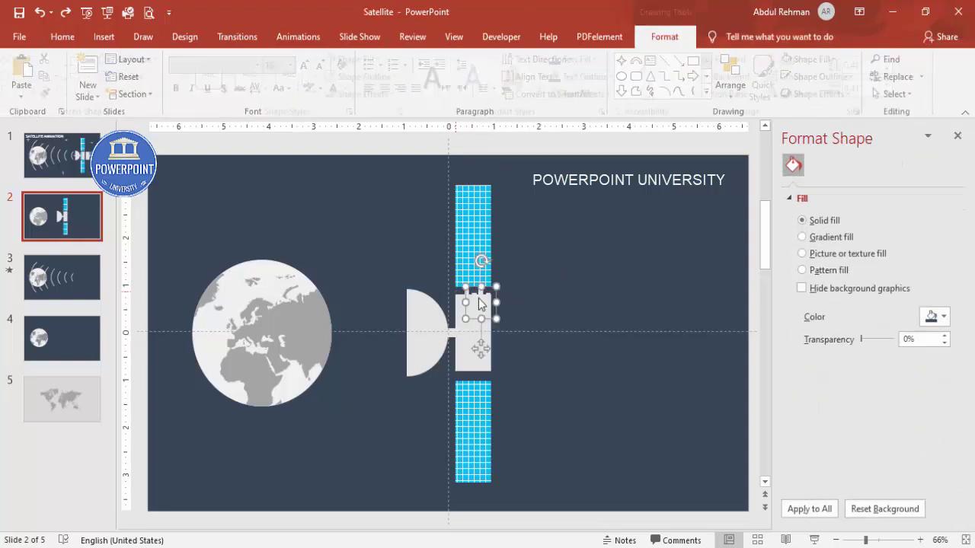
pyautogui.moveTo(484, 303); pyautogui.dragTo(489, 387)
# Bring the lower grid panel to the front
pyautogui.click(476, 411)
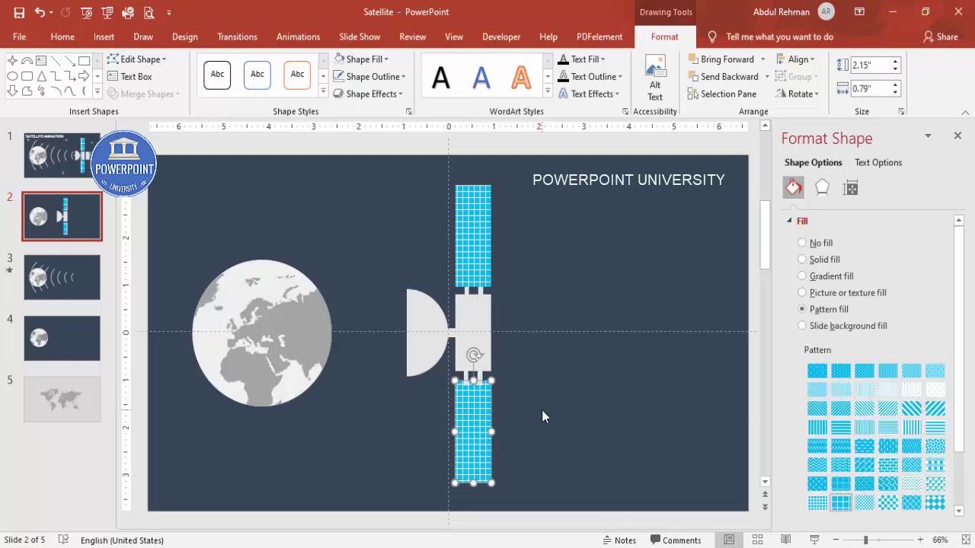
pyautogui.click(542, 410)
pyautogui.click(475, 412)
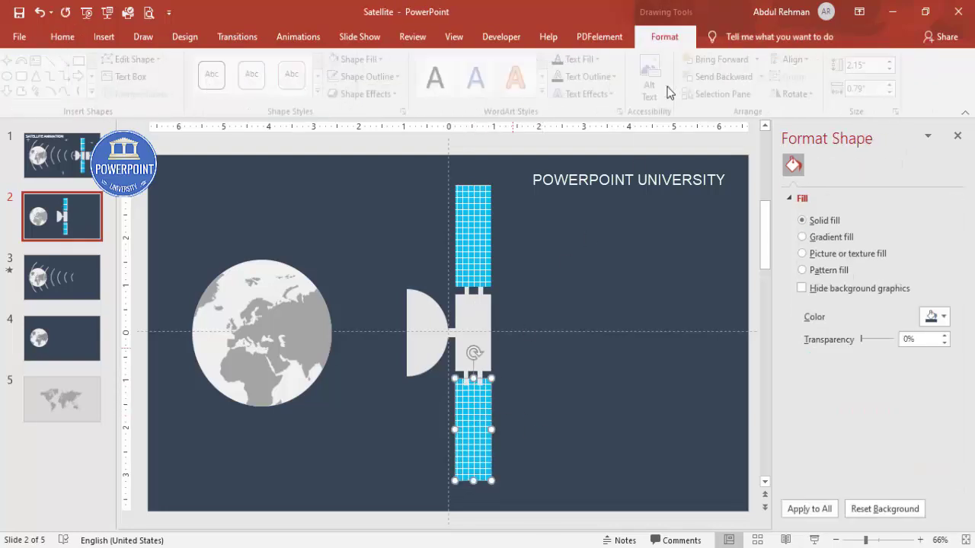
pyautogui.click(763, 60)
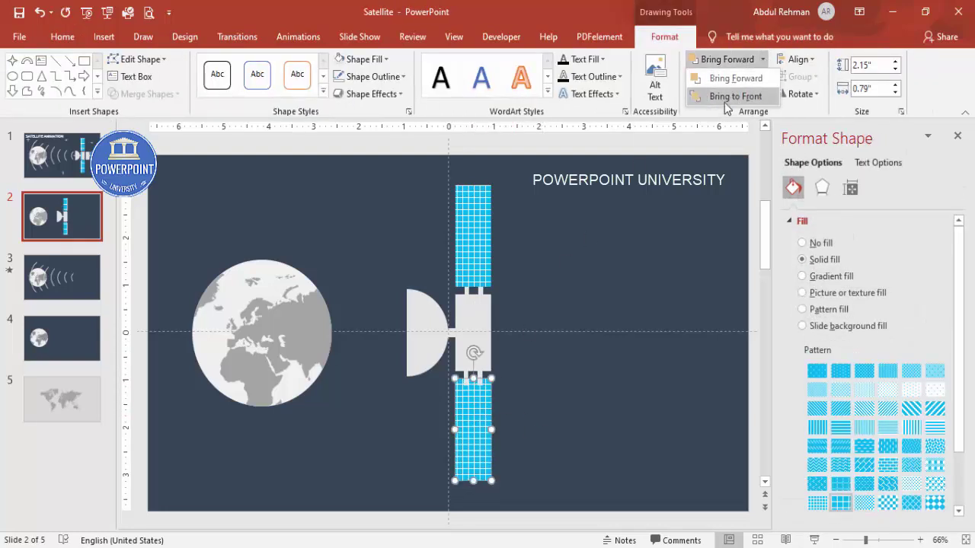
pyautogui.click(727, 96)
pyautogui.click(519, 365)
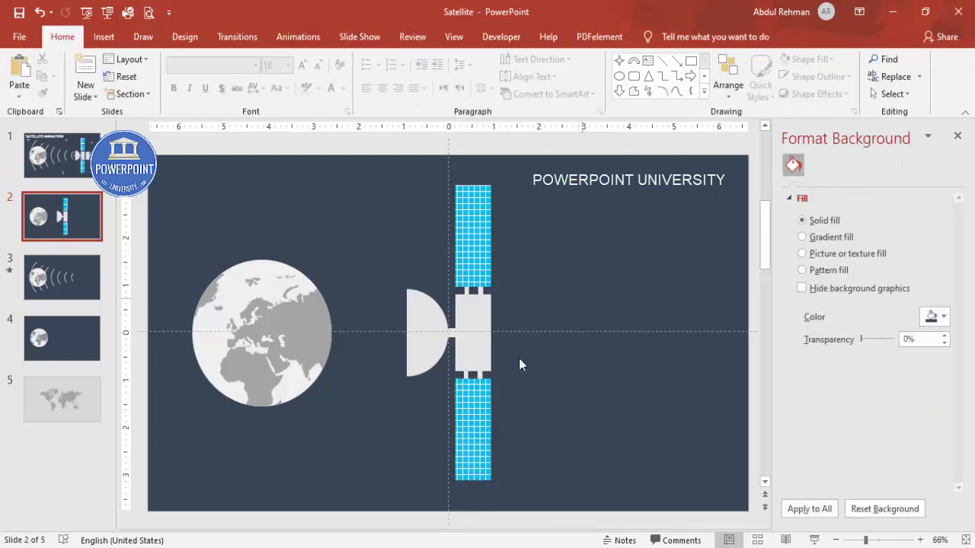
pyautogui.click(472, 316)
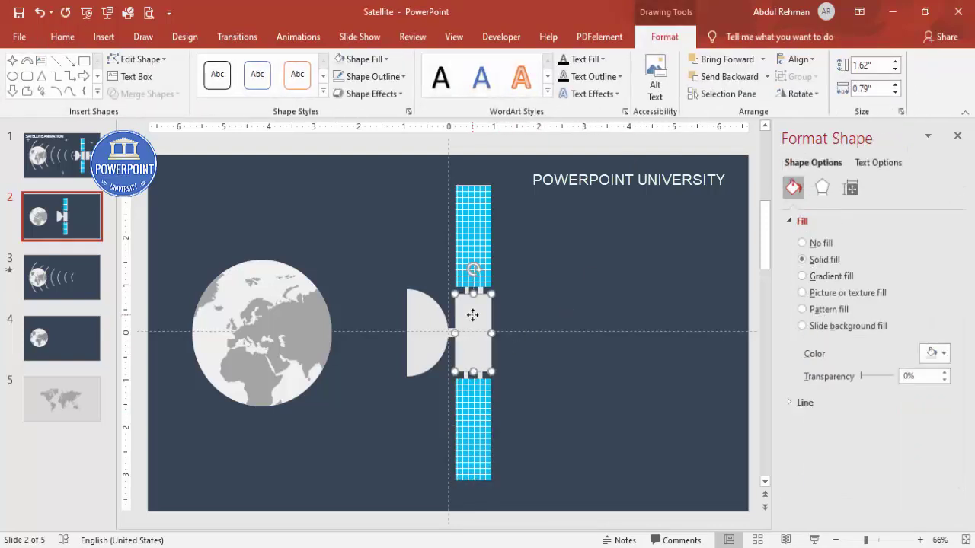
# Copy the body block to its right as a wider 1.62" by 1.21" grey module
pyautogui.moveTo(485, 328); pyautogui.dragTo(553, 332)
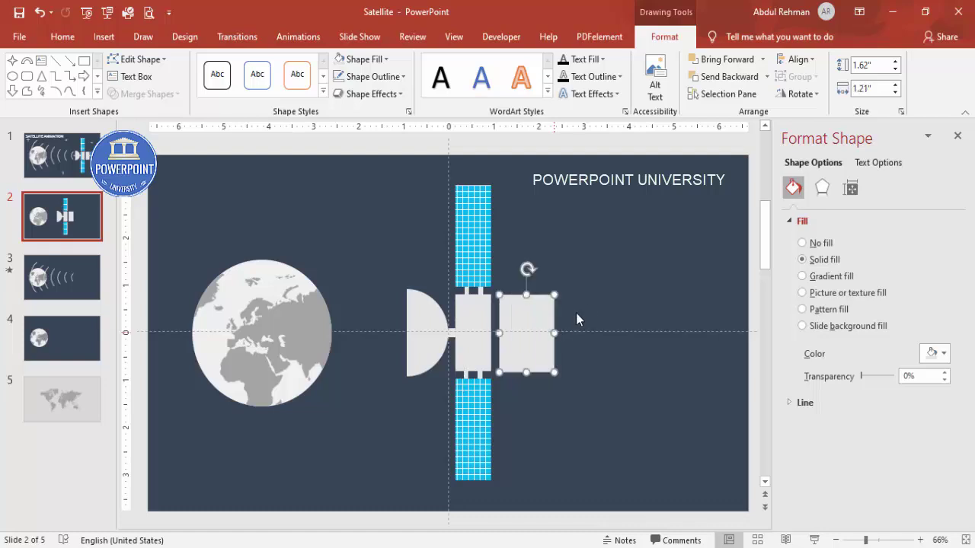
pyautogui.click(575, 316)
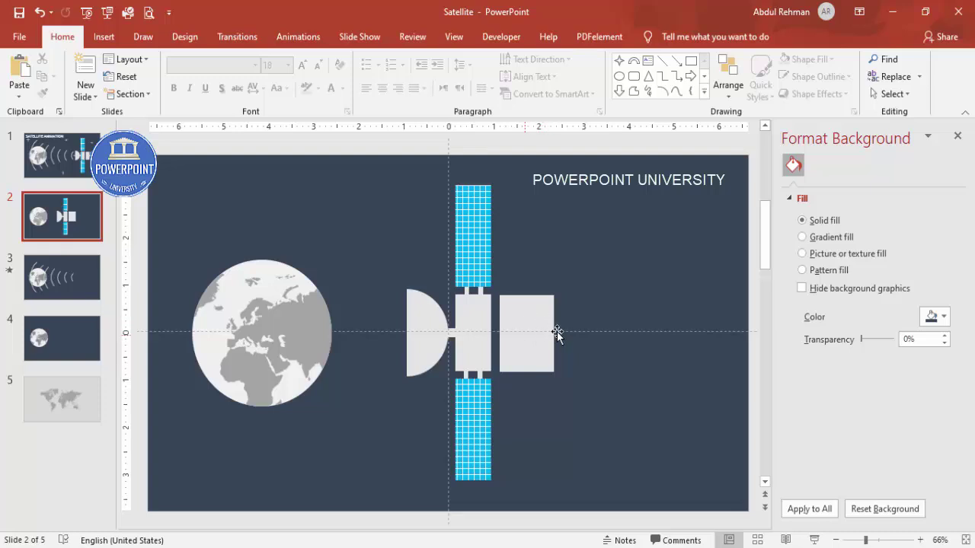
# Copy the half-circle dish to the right end, fill it light blue, shrink it, and send it to the back
pyautogui.click(407, 326)
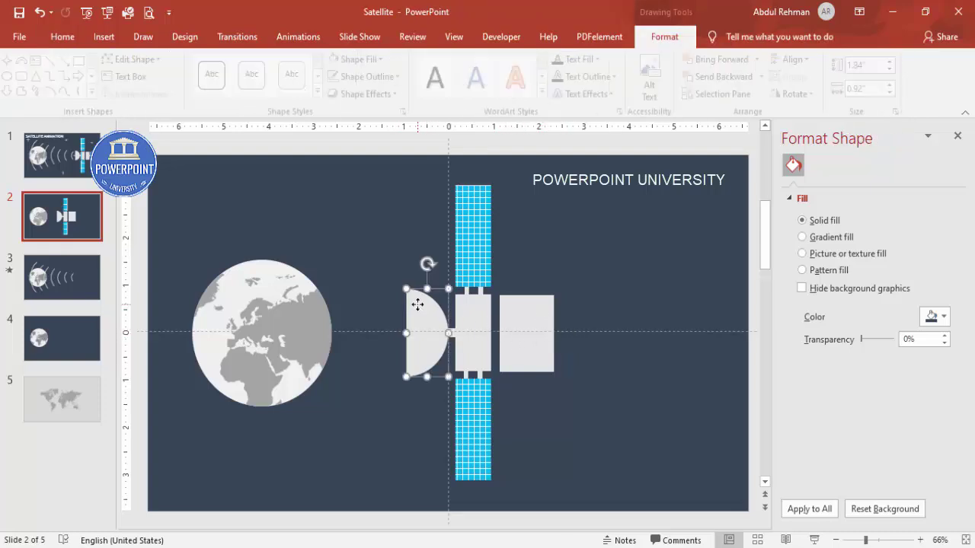
pyautogui.moveTo(408, 324); pyautogui.dragTo(595, 320)
pyautogui.click(938, 353)
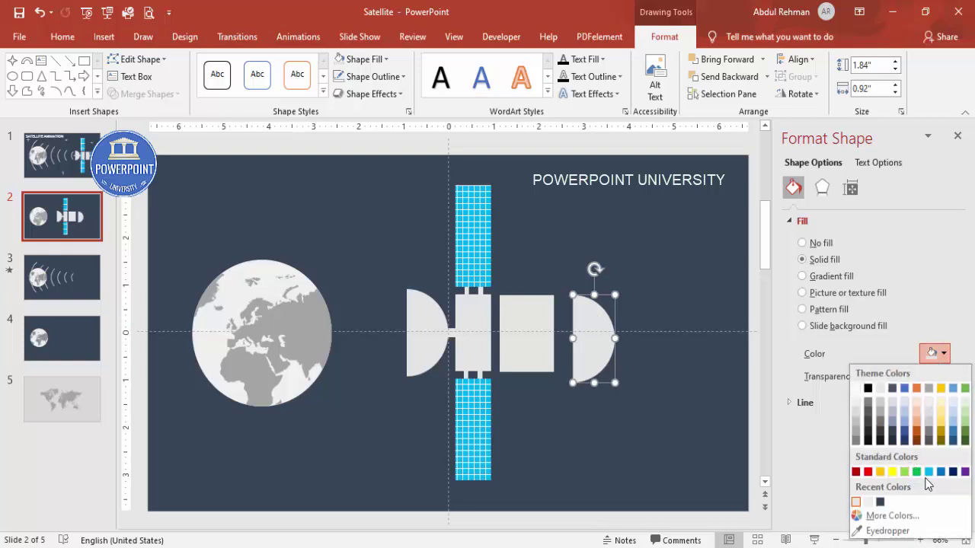
pyautogui.click(927, 471)
pyautogui.moveTo(572, 293); pyautogui.dragTo(567, 332)
pyautogui.click(766, 76)
pyautogui.click(752, 114)
pyautogui.click(672, 194)
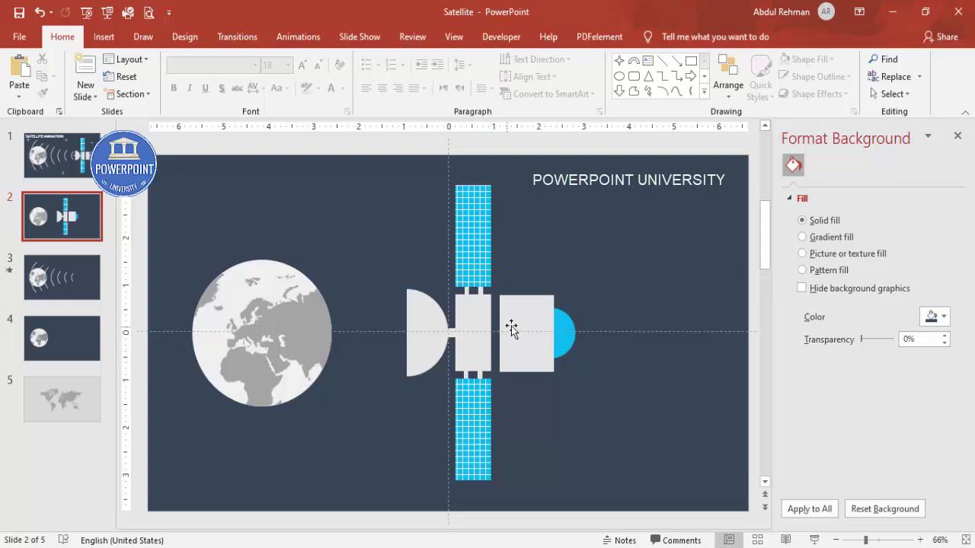
# Add a narrow bright blue stripe copied from the body block and move the dish's rod onto the body
pyautogui.click(466, 311)
pyautogui.moveTo(477, 336); pyautogui.dragTo(594, 292)
pyautogui.click(933, 354)
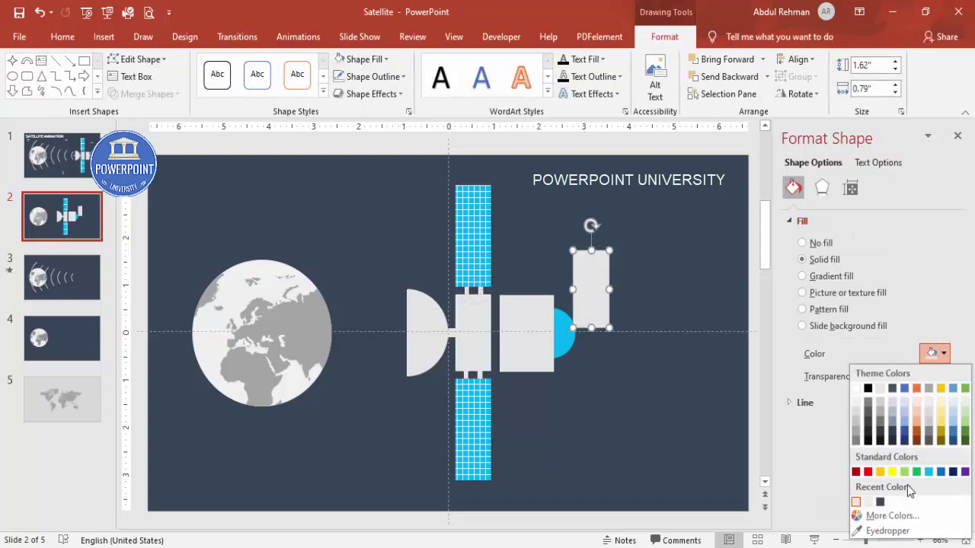
pyautogui.click(928, 471)
pyautogui.moveTo(609, 289); pyautogui.dragTo(535, 333)
pyautogui.click(637, 297)
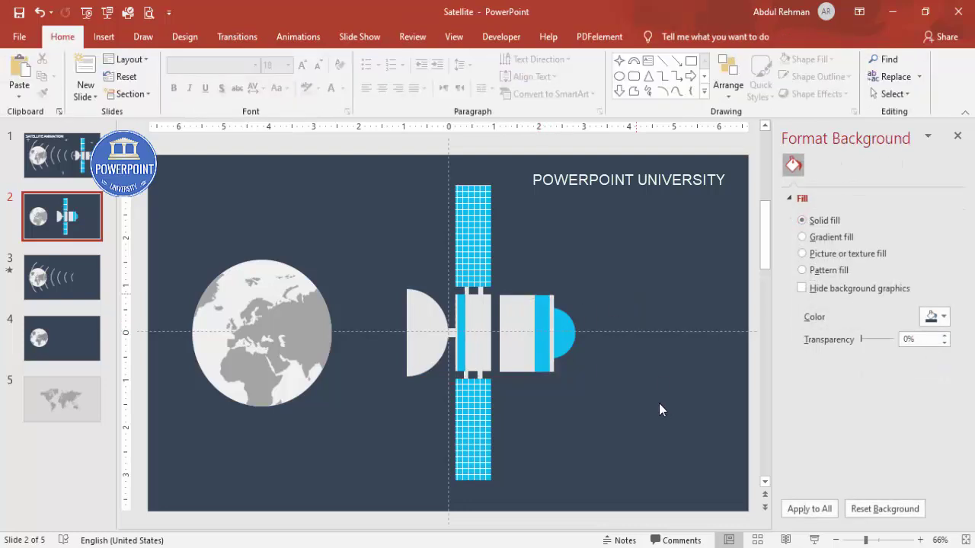
pyautogui.click(449, 334)
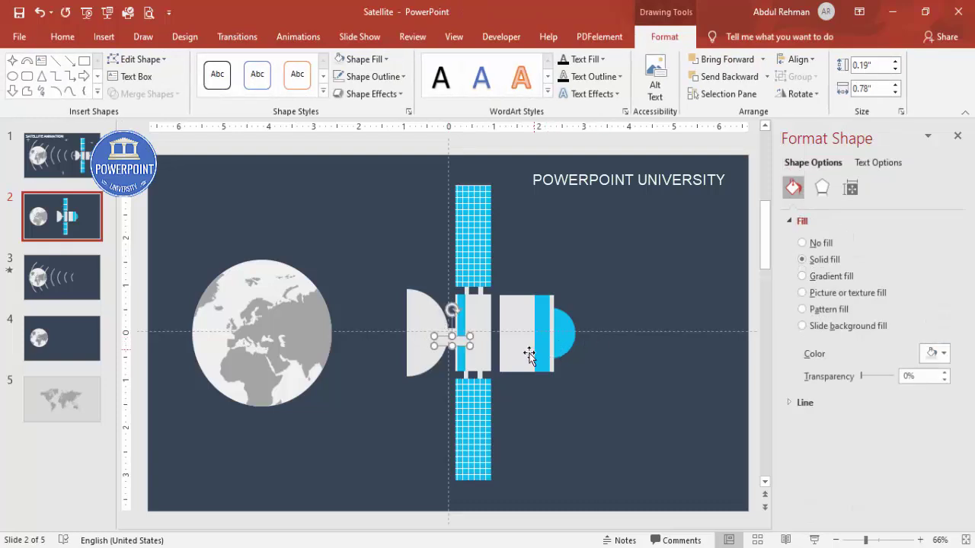
pyautogui.moveTo(460, 346); pyautogui.dragTo(500, 333)
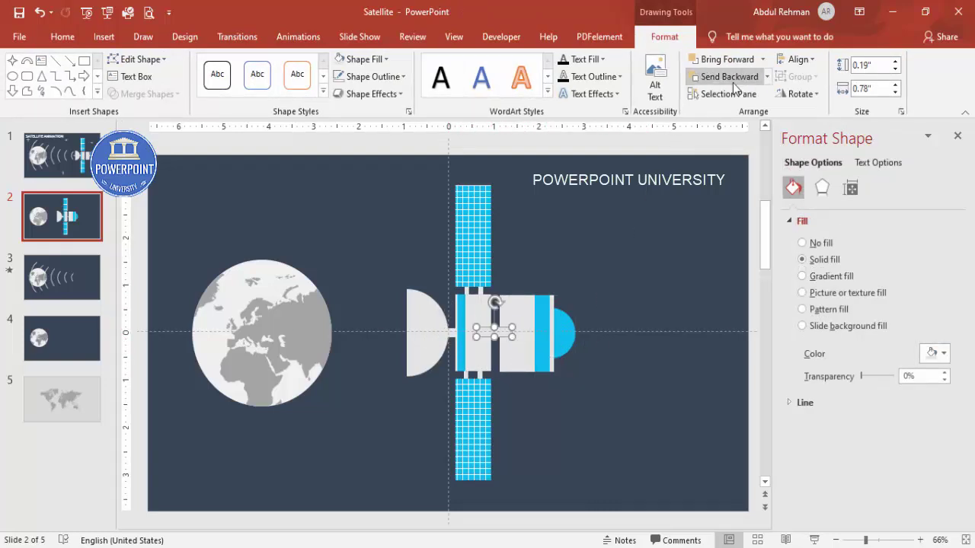